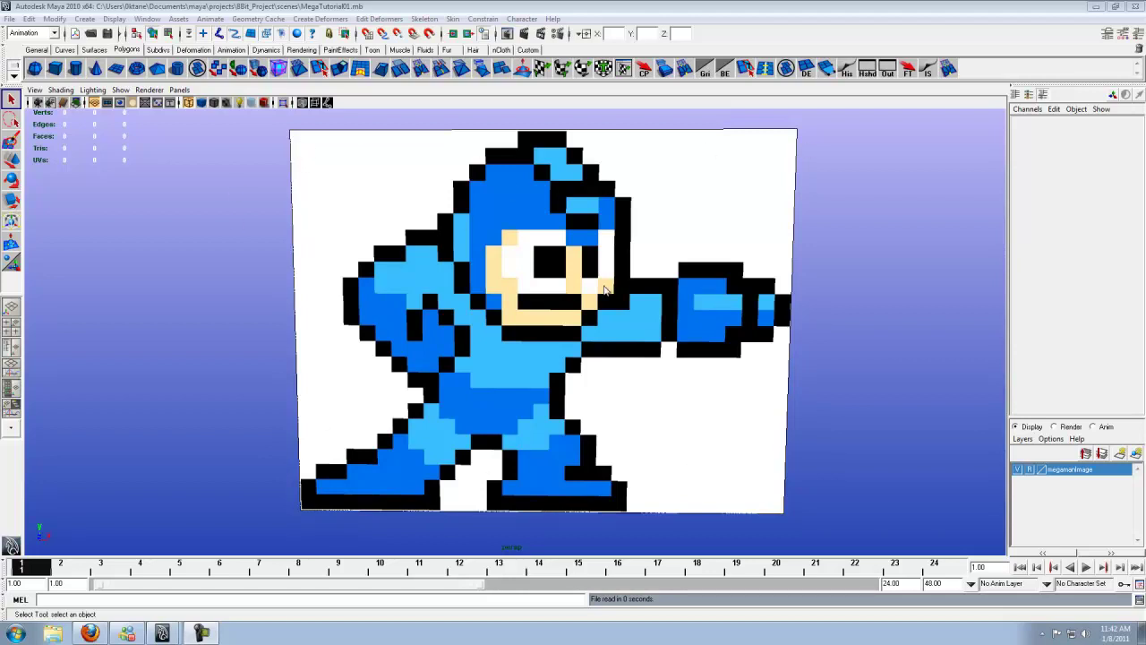
- Switch to the four-viewport layout so the Mega Man reference appears in several views
key("space")
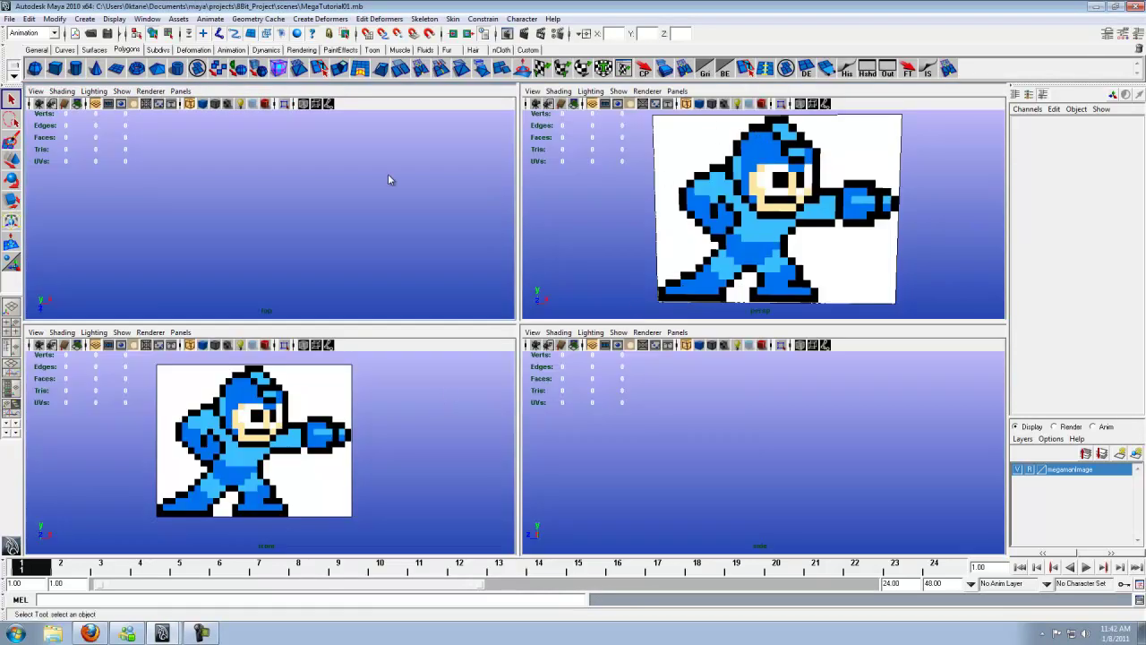
left_click(706, 72)
left_click(707, 74)
left_click(120, 21)
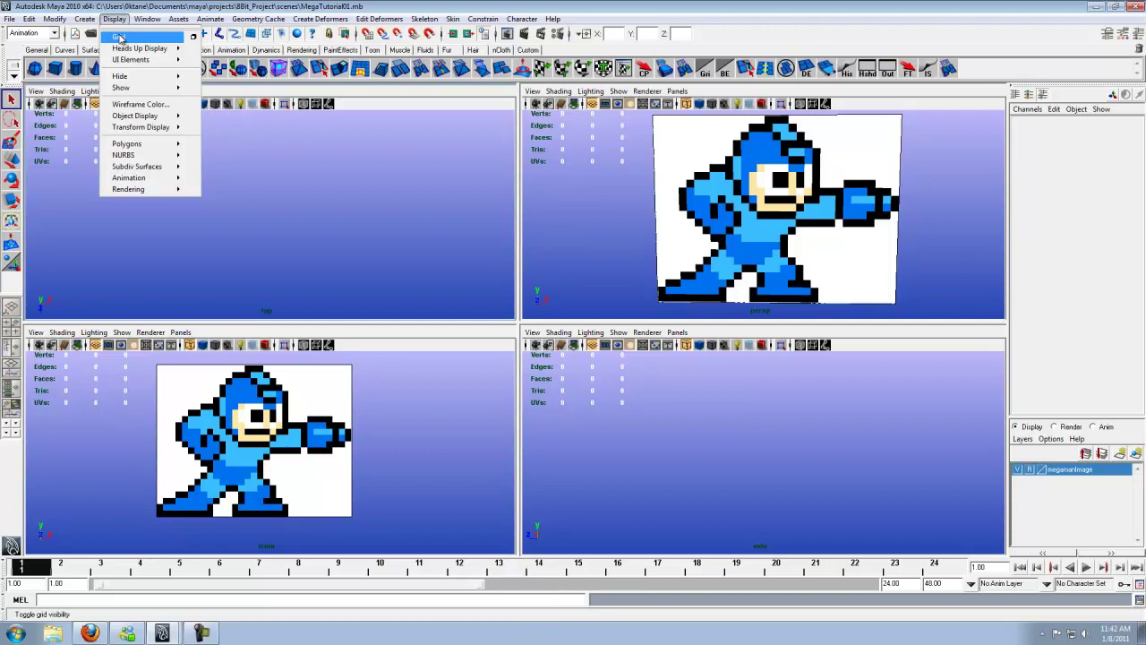
left_click(120, 38)
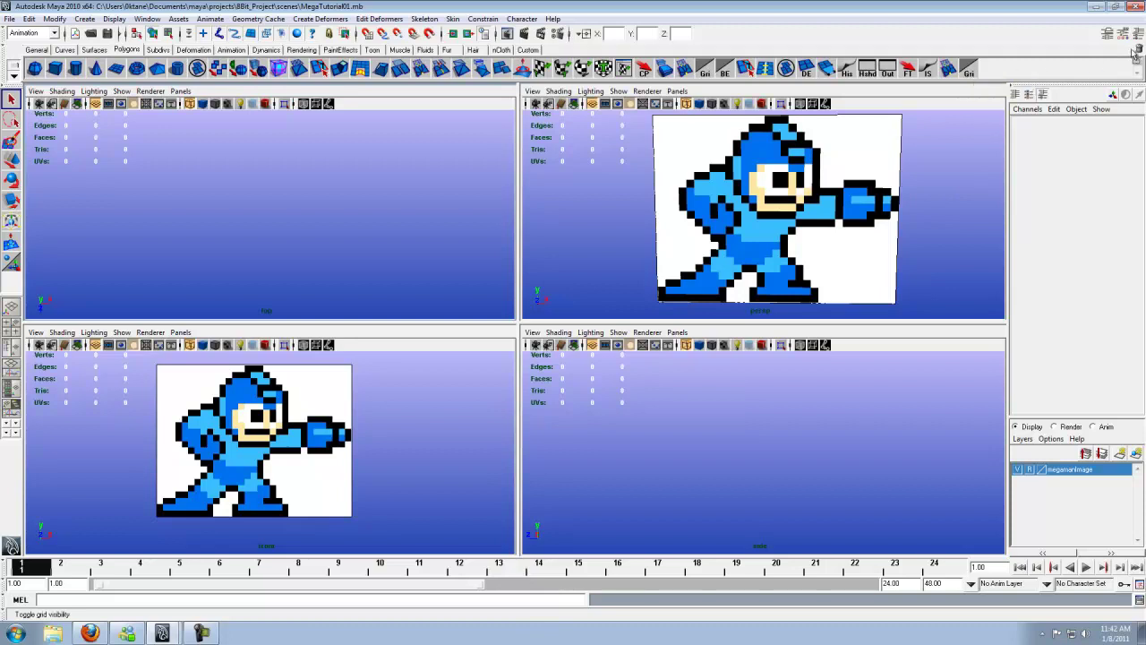
middle_click_drag(1139, 51, 1139, 50)
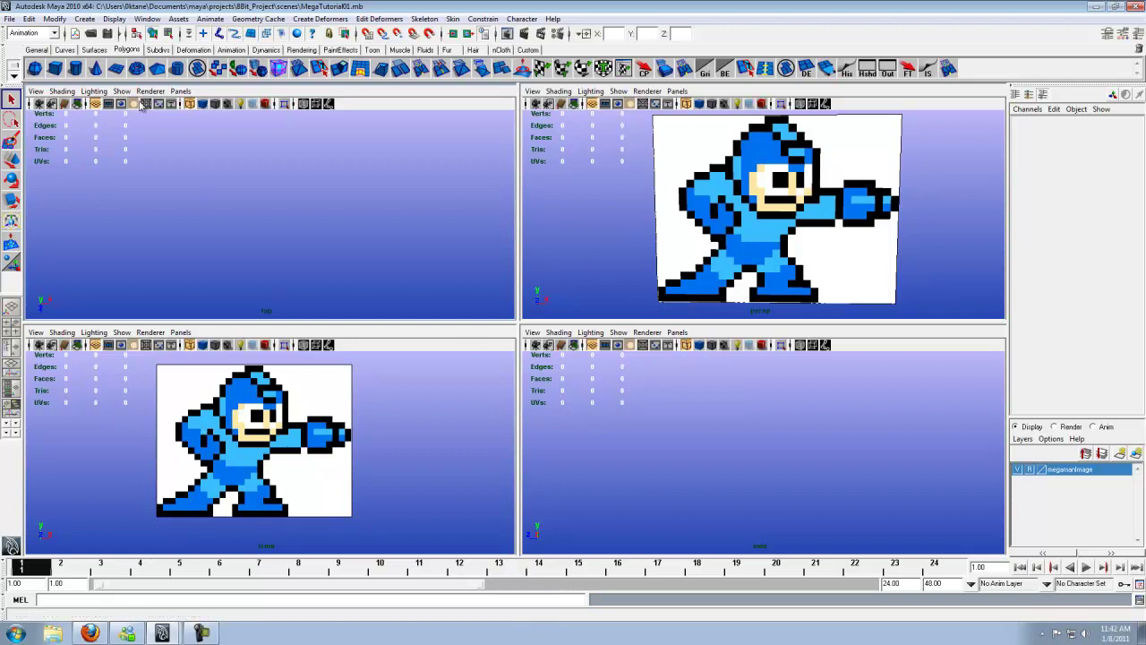
- Create a default 1×1×1 polygon cube, pCube1, using reset cube settings
left_click(85, 19)
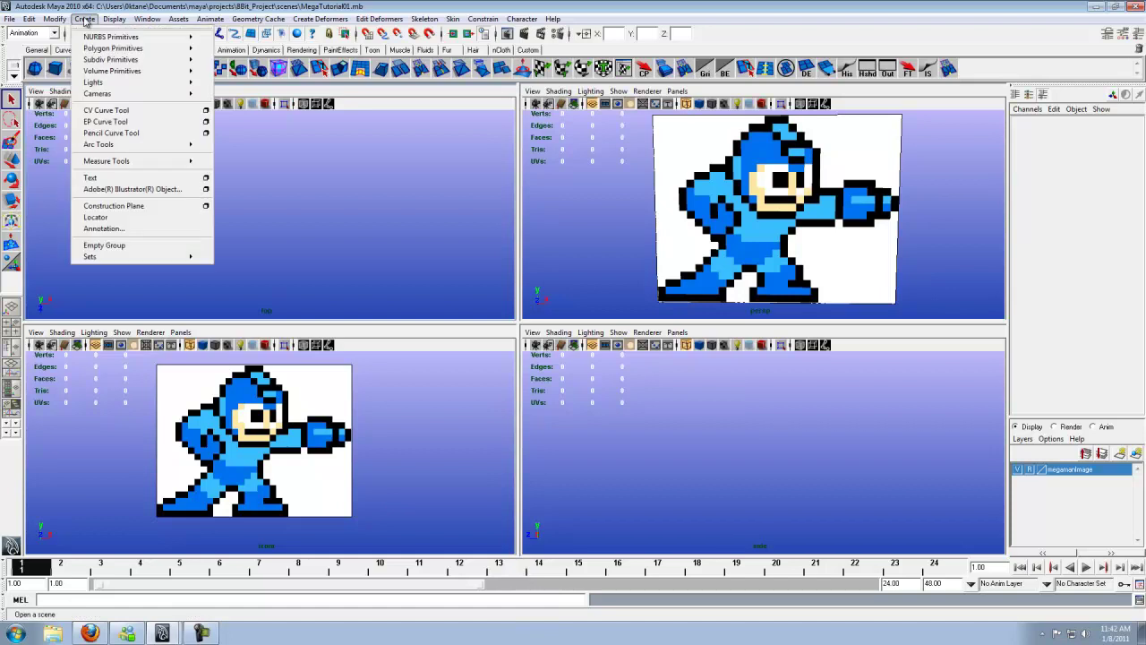
mouse_move(131, 49)
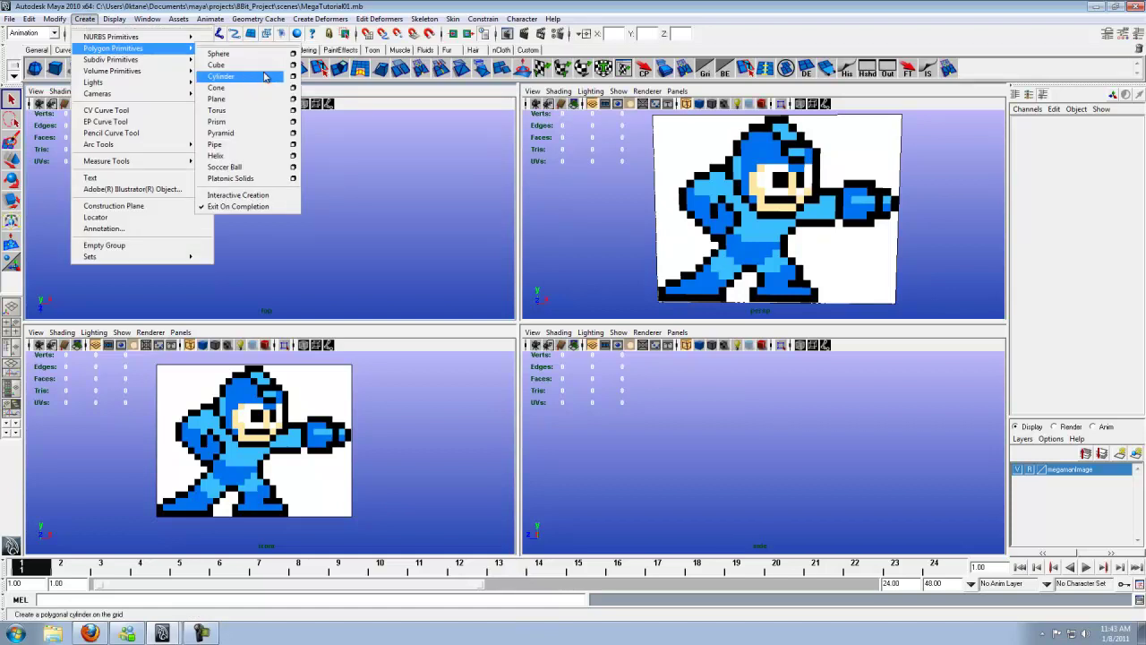
left_click(293, 66)
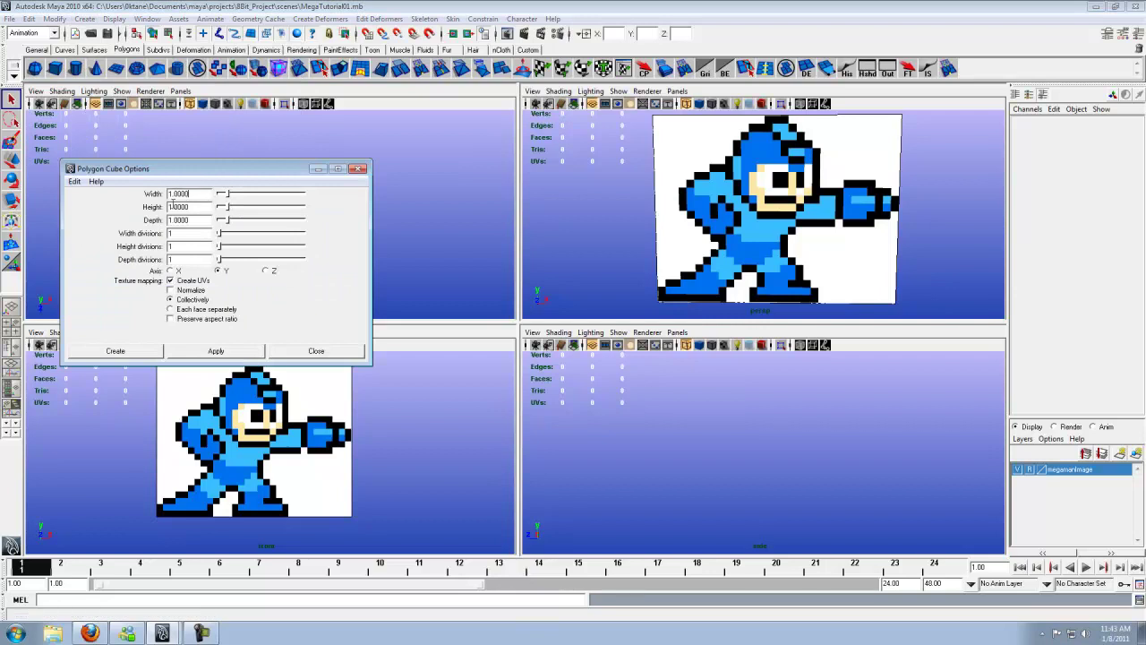
left_click(74, 181)
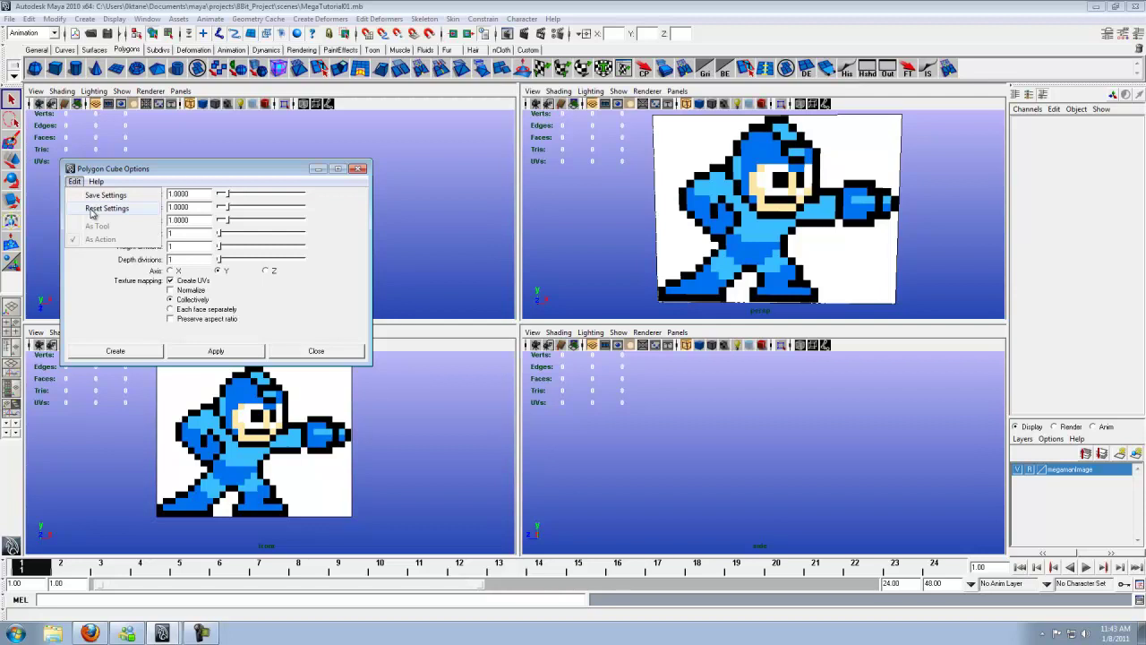
left_click(92, 209)
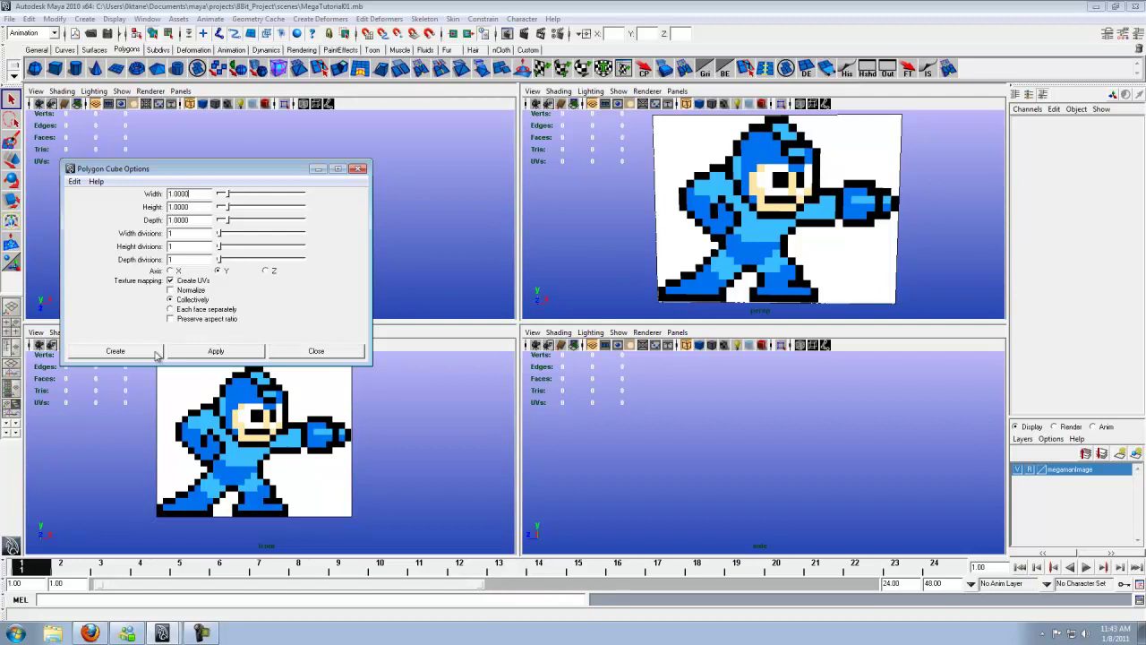
left_click(115, 351)
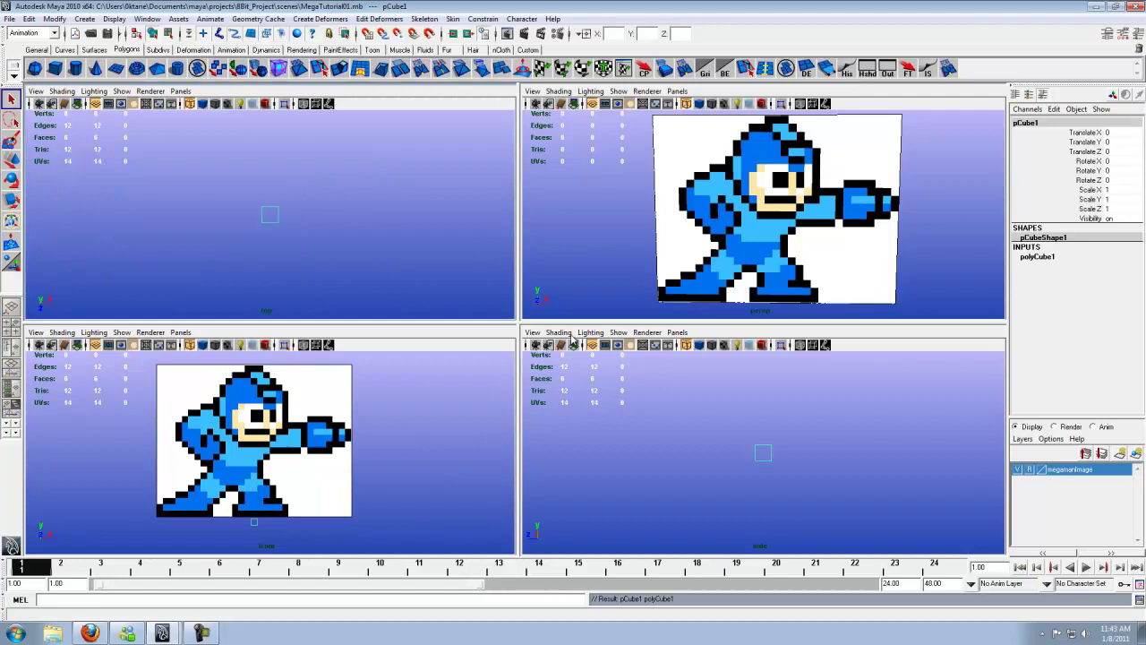
- Show the cube smooth-shaded and pull the perspective camera back to reveal it
key("5")
key("5")
key("5")
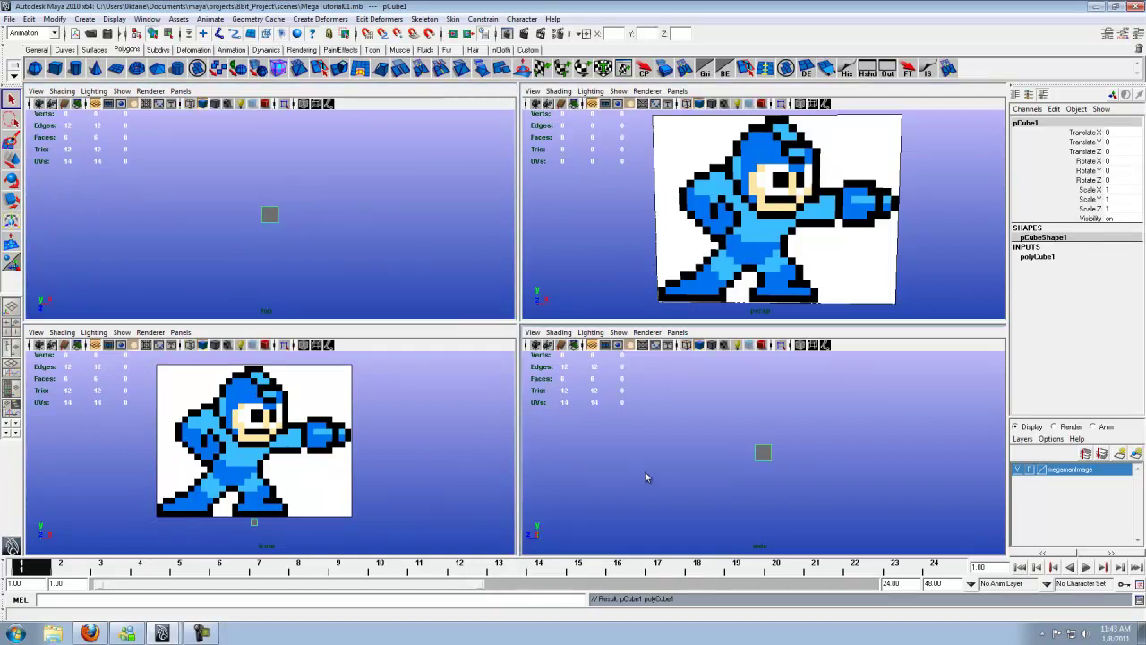
scroll(699, 224, "down", 3)
mouse_move(699, 224)
middle_mouse_down("alt")
mouse_move(653, 188)
mouse_move(708, 220)
mouse_move(699, 208)
mouse_move(618, 220)
mouse_move(710, 229)
middle_mouse_up("alt")
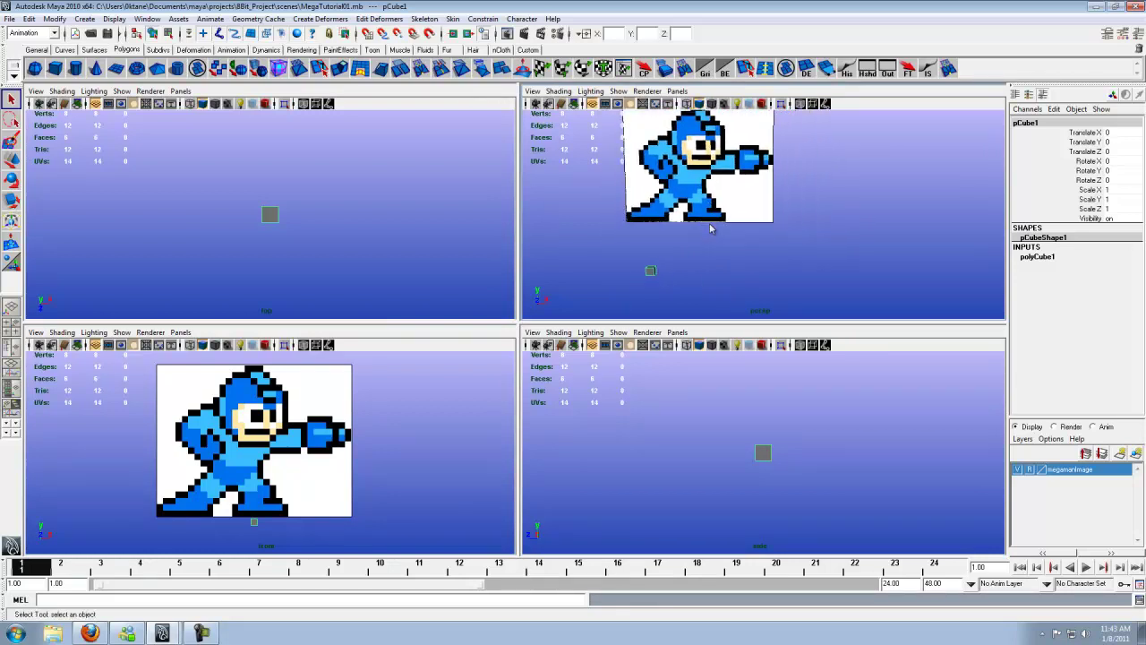
- Maximize the front view and frame it on the Mega Man image with the cube below
key("space")
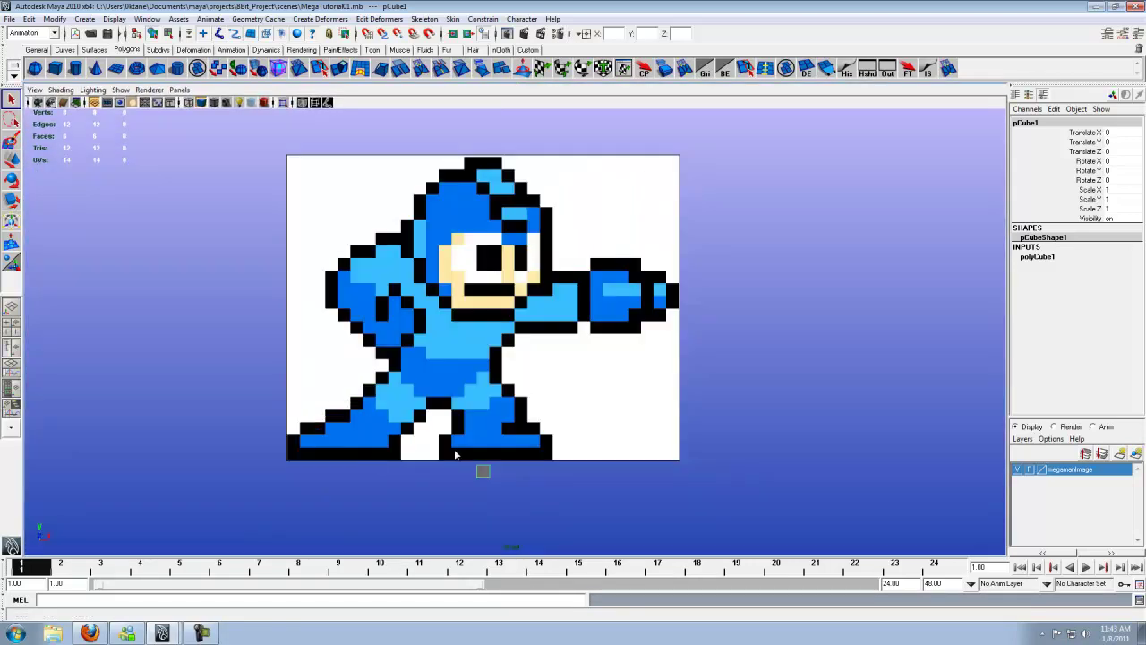
right_click_drag(477, 500, 492, 490, "alt")
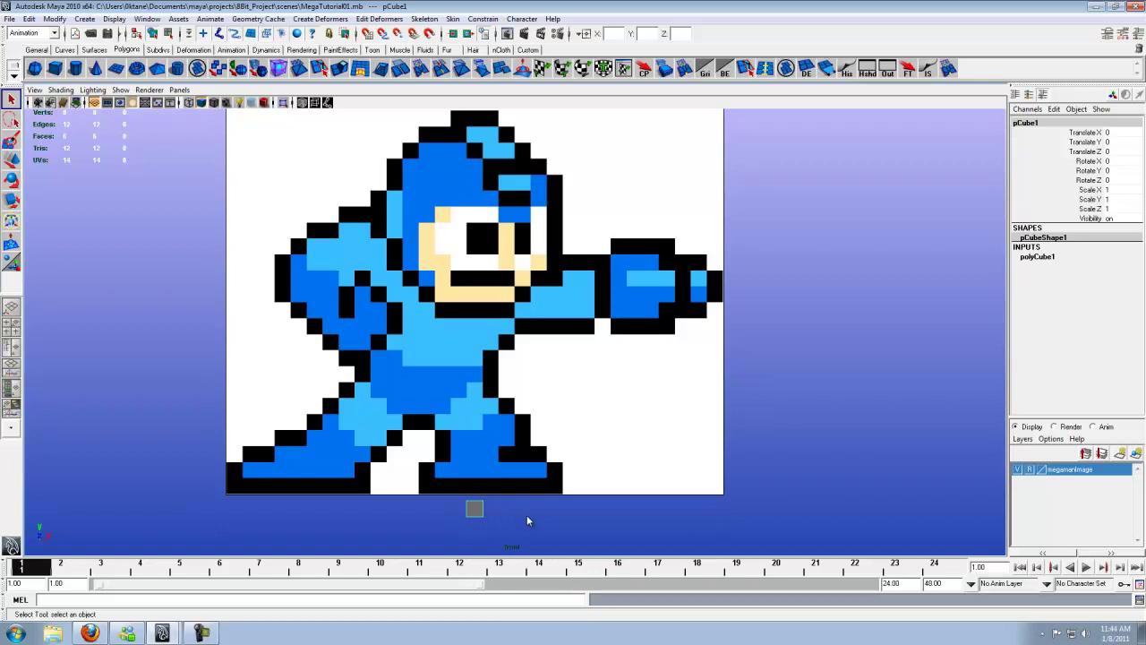
middle_click_drag(528, 520, 399, 521, "alt")
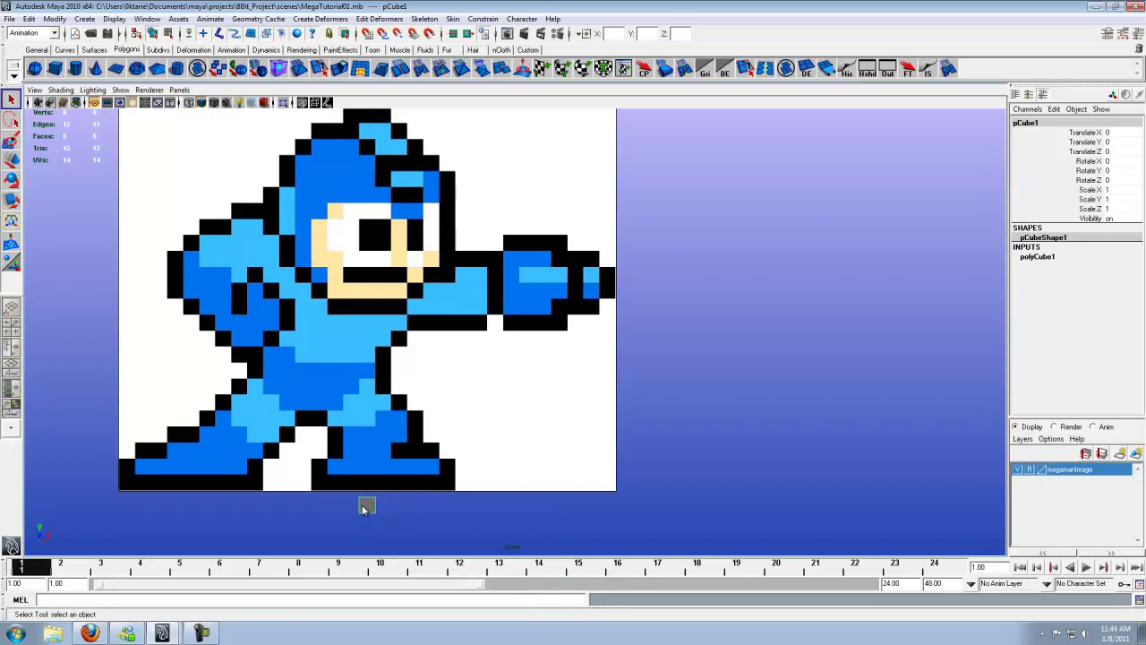
- Duplicate the cube and place the copy at Translate X 1
key("ctrl+d")
key("w")
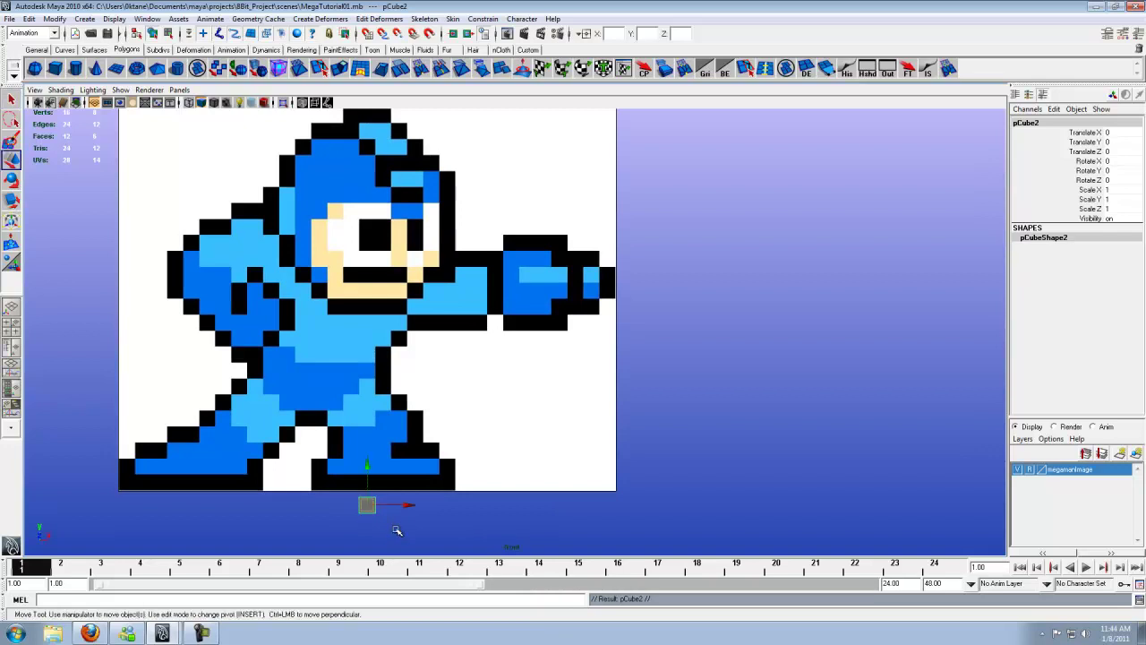
left_click_drag(409, 507, 426, 508)
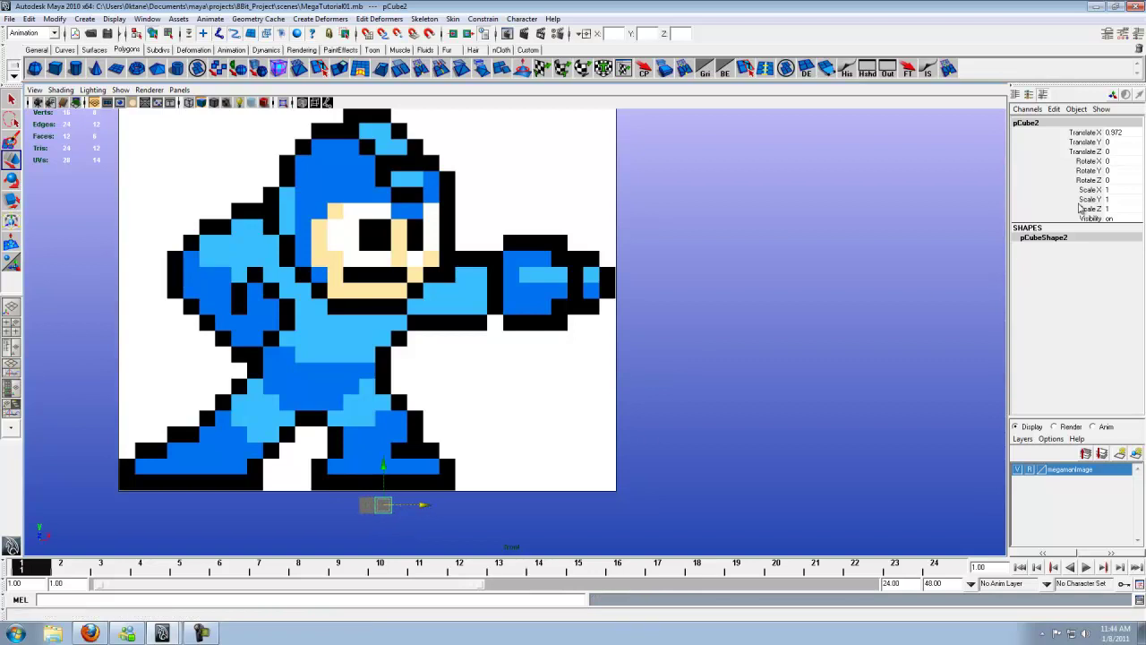
left_click_drag(437, 504, 424, 510)
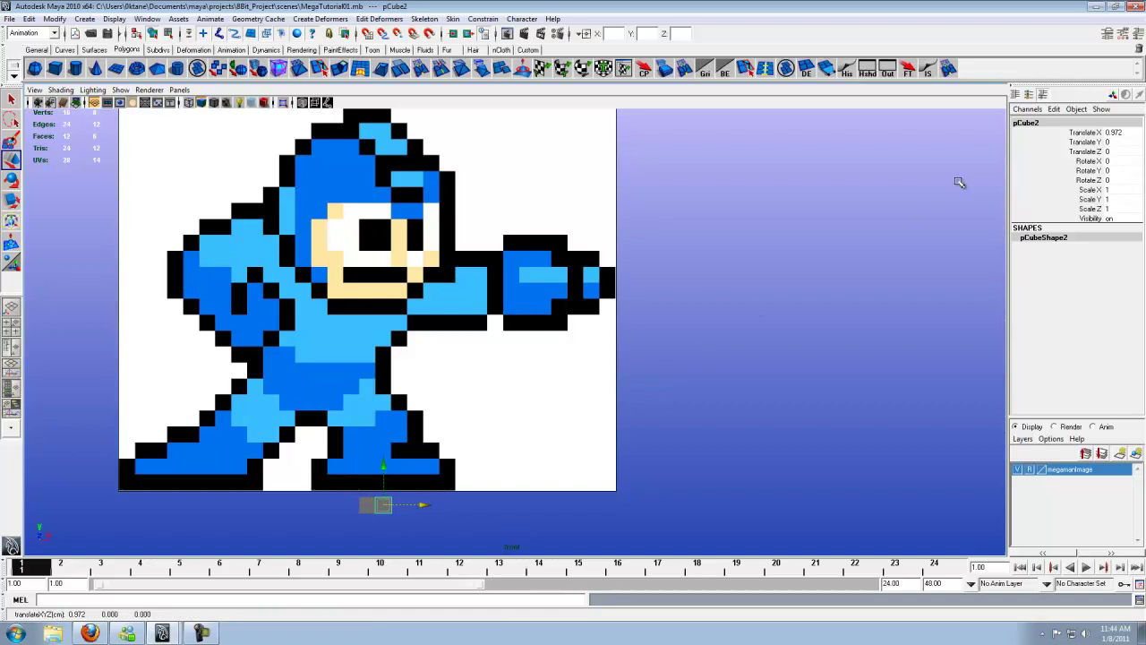
double_click(1113, 132)
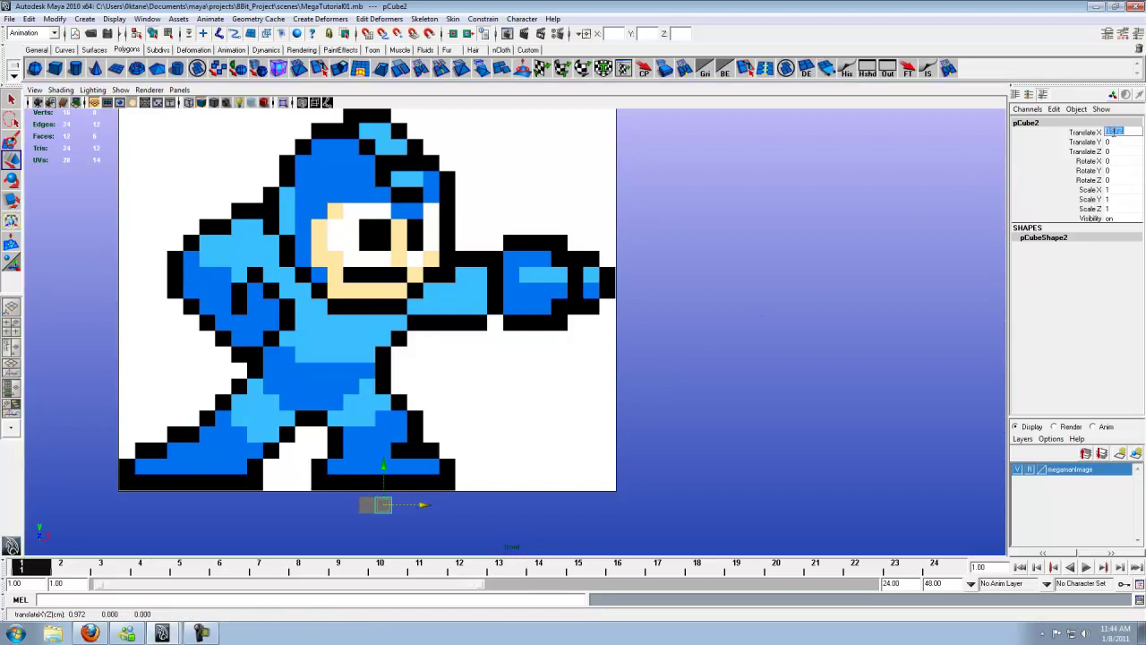
type("1")
key("Return")
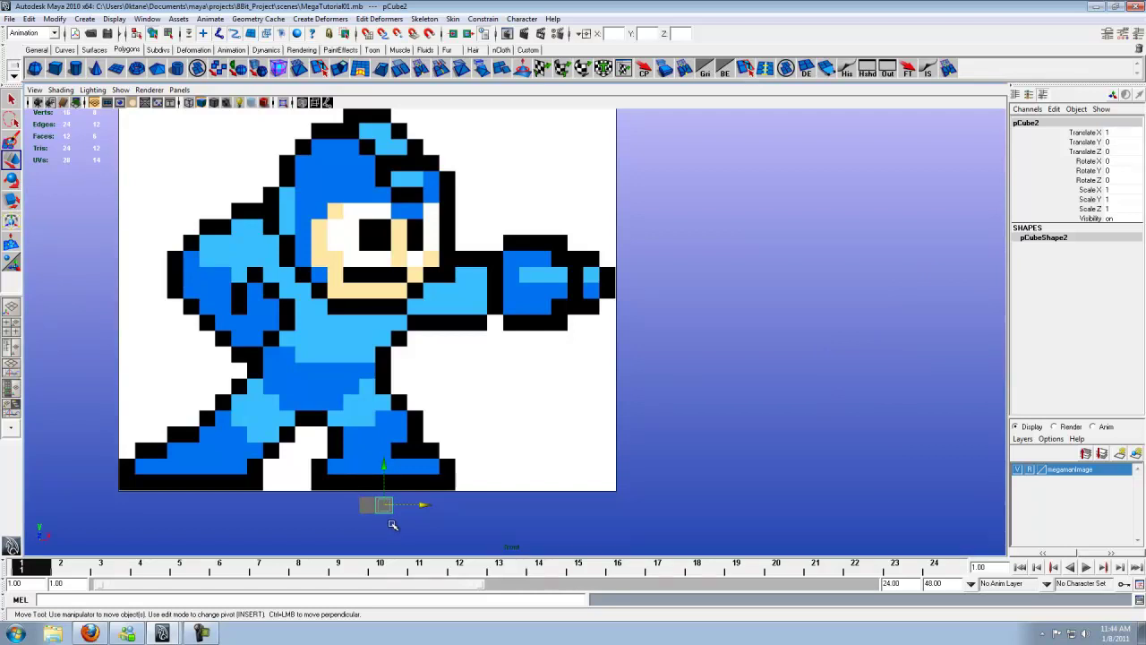
- Repeat the duplicate to extend the row one unit apart, up to pCube27 at X 26
key("shift+d")
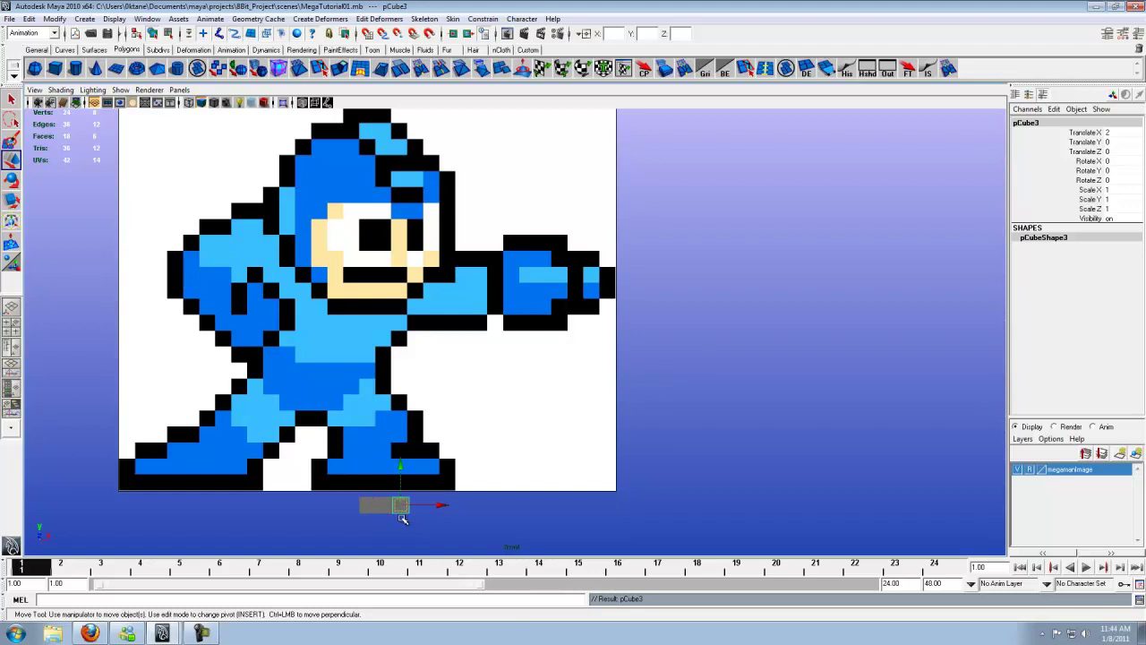
key("shift+d")
key("shift+d")
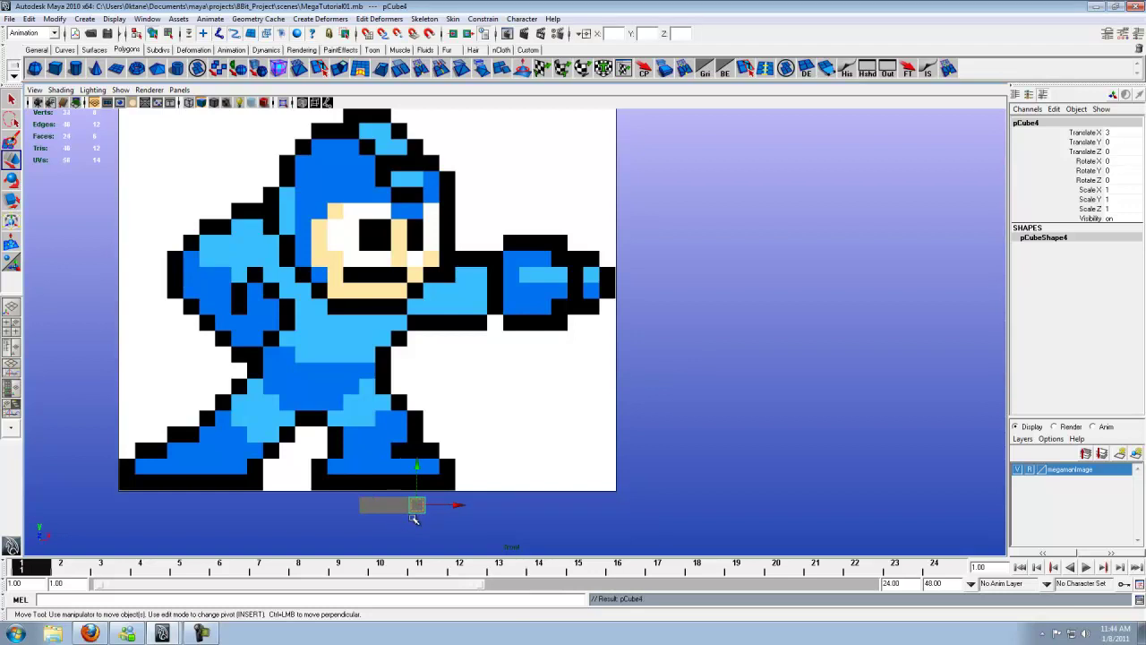
key("shift+d")
key("shift+d")
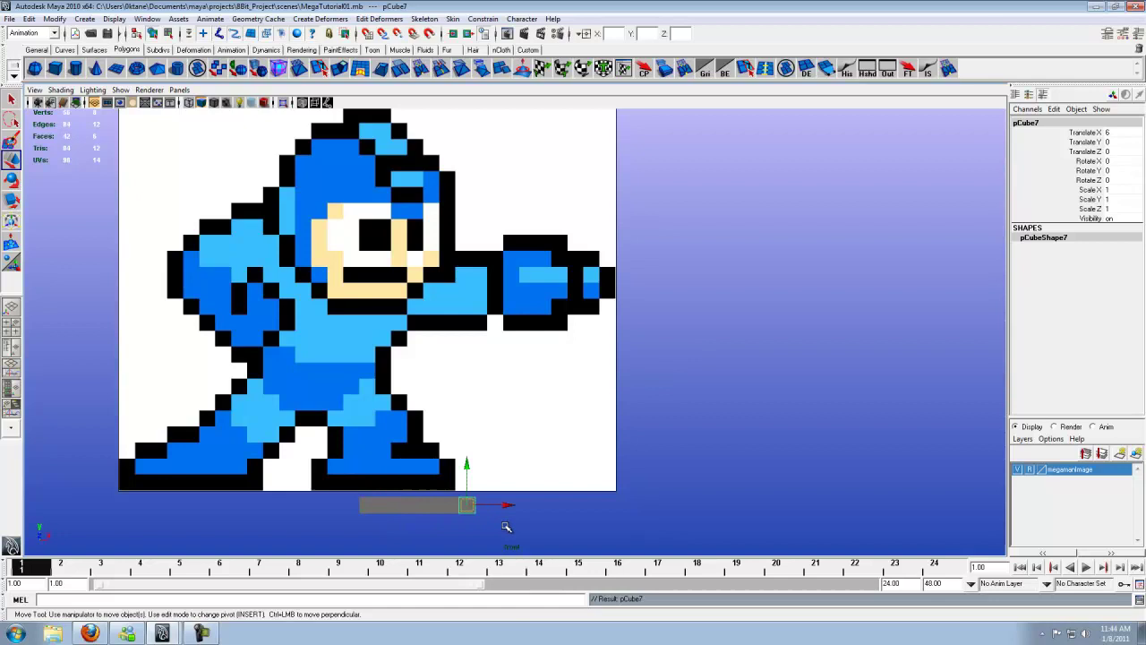
key("shift+d")
key("shift+d")
key("shift+d")
key("shift+d")
key("shift+d")
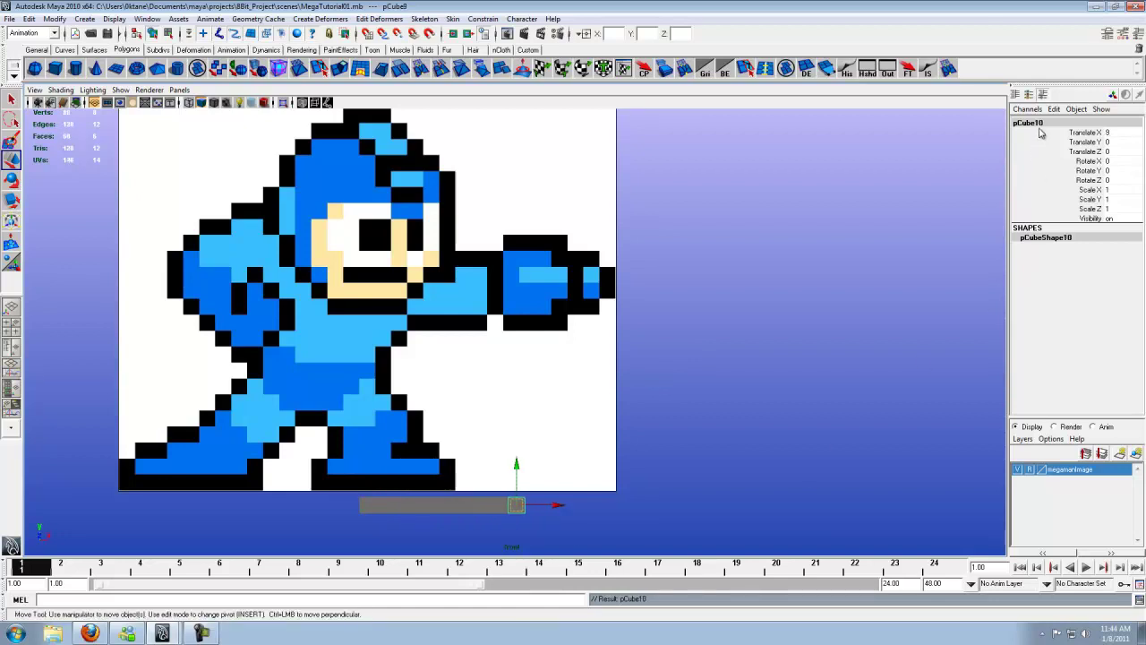
key("shift+d")
key("shift+d")
key("shift+d")
key("shift+d")
key("shift+d")
key("shift+d")
key("shift+d")
key("shift+d")
key("shift+d")
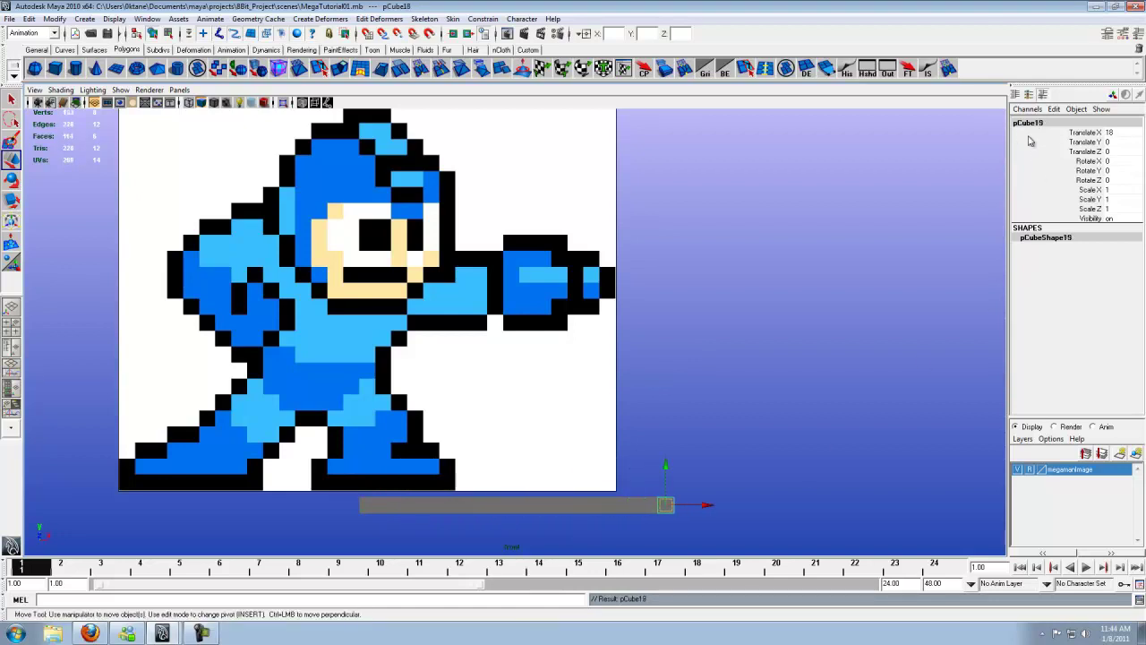
key("shift+d")
key("shift+d")
key("shift+d")
key("shift+d")
key("shift+d")
key("shift+d")
key("shift+d")
key("shift+d")
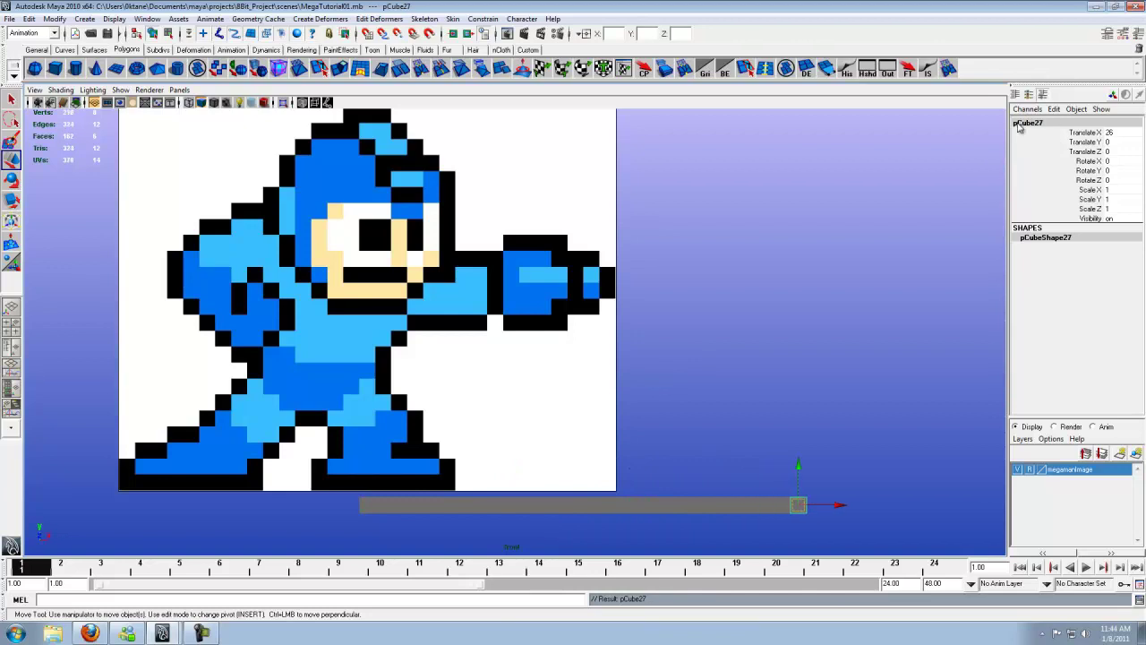
key("shift+d")
key("shift+d")
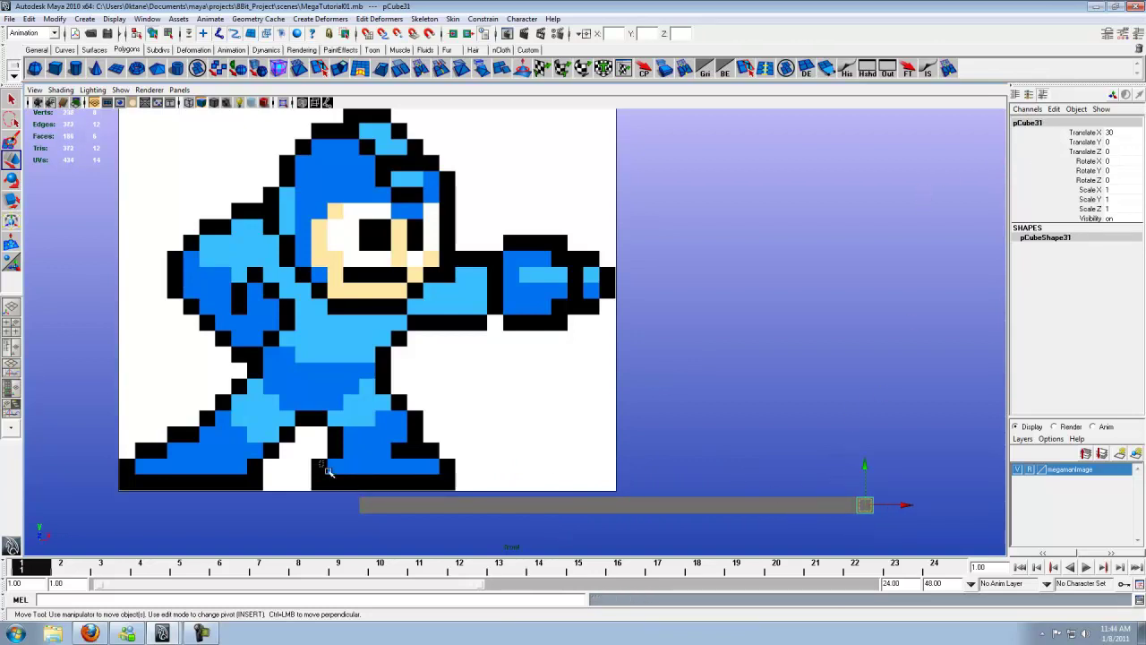
- Group the bottom row of cubes, duplicate the group and set its Translate Y to 1
left_click_drag(320, 460, 923, 545)
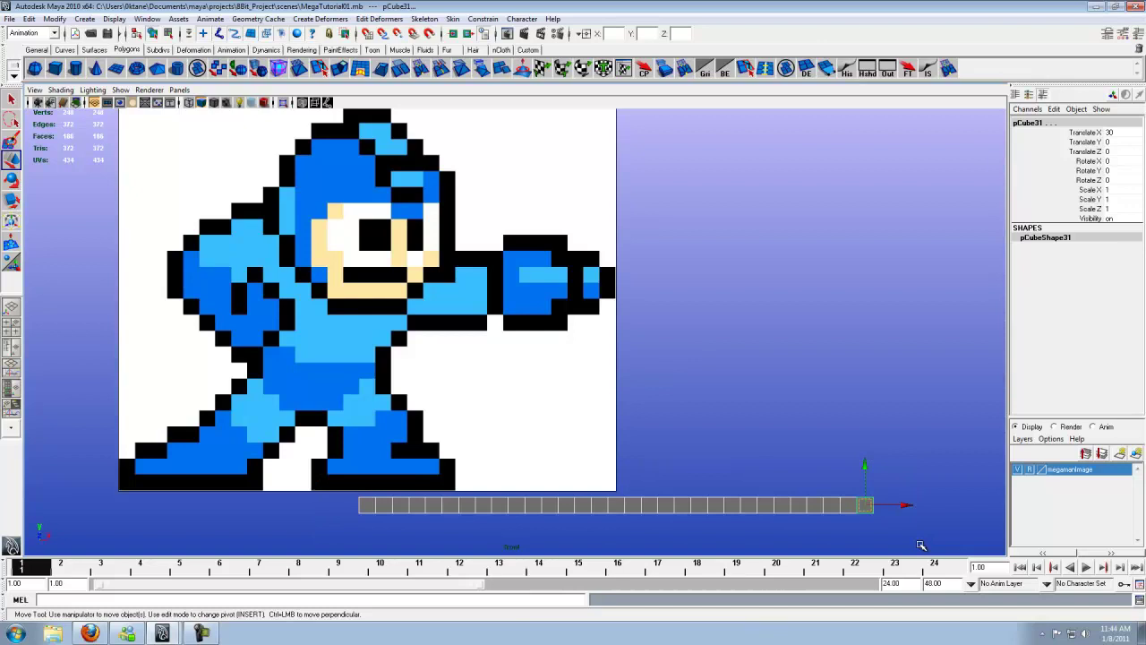
key("ctrl+g")
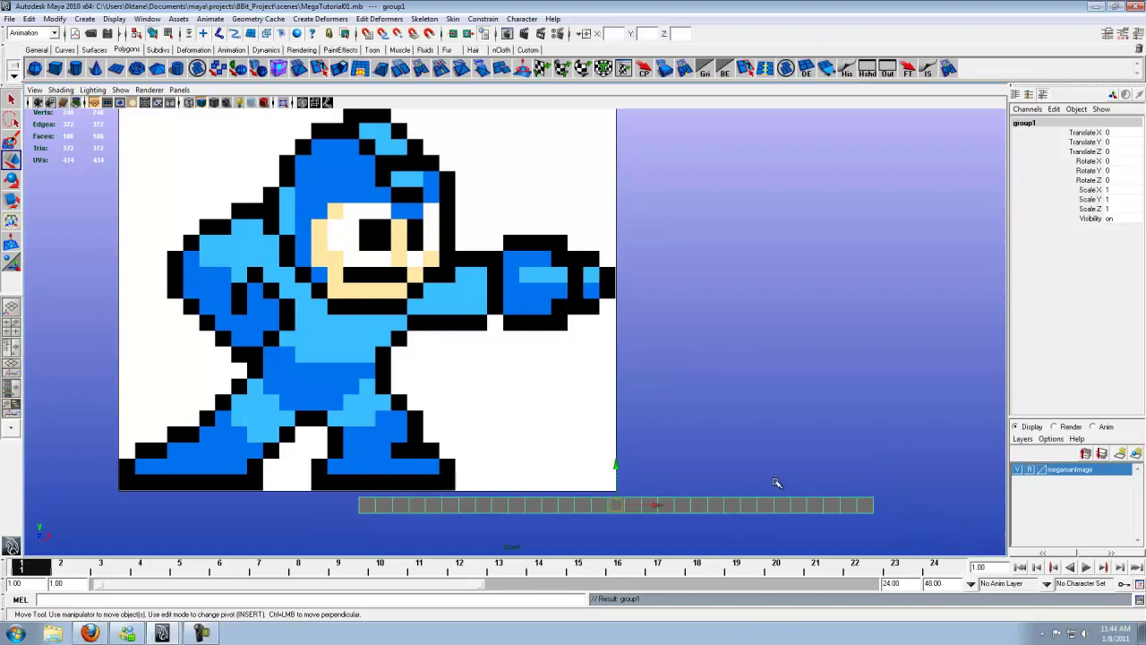
key("ctrl+d")
left_click_drag(617, 464, 619, 449)
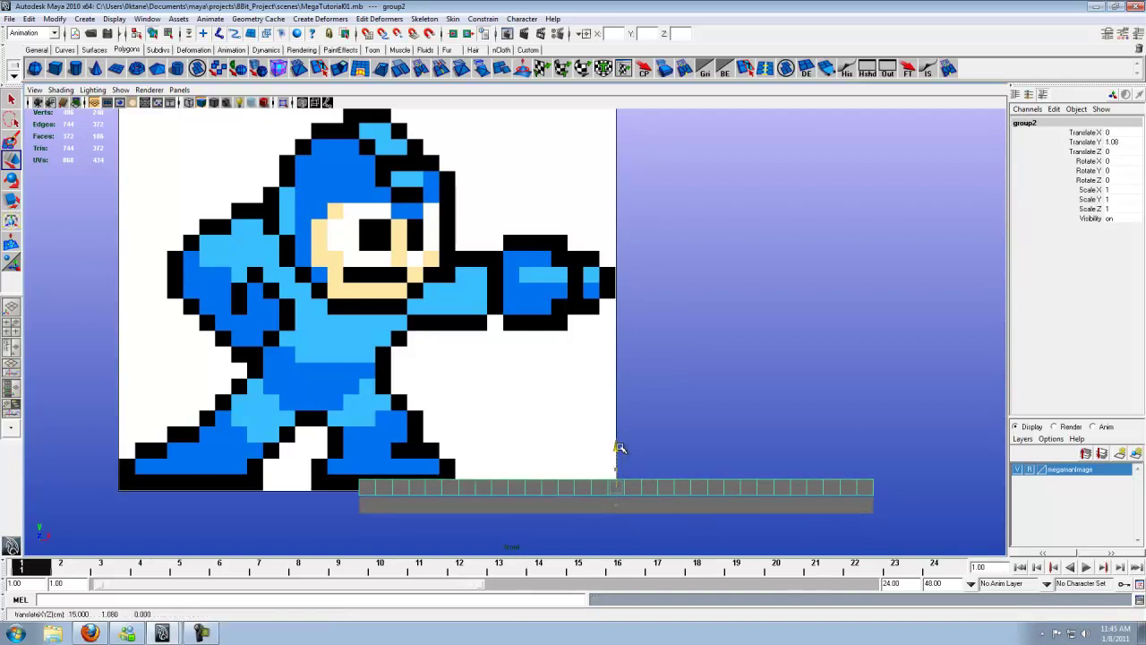
left_click_drag(619, 447, 619, 450)
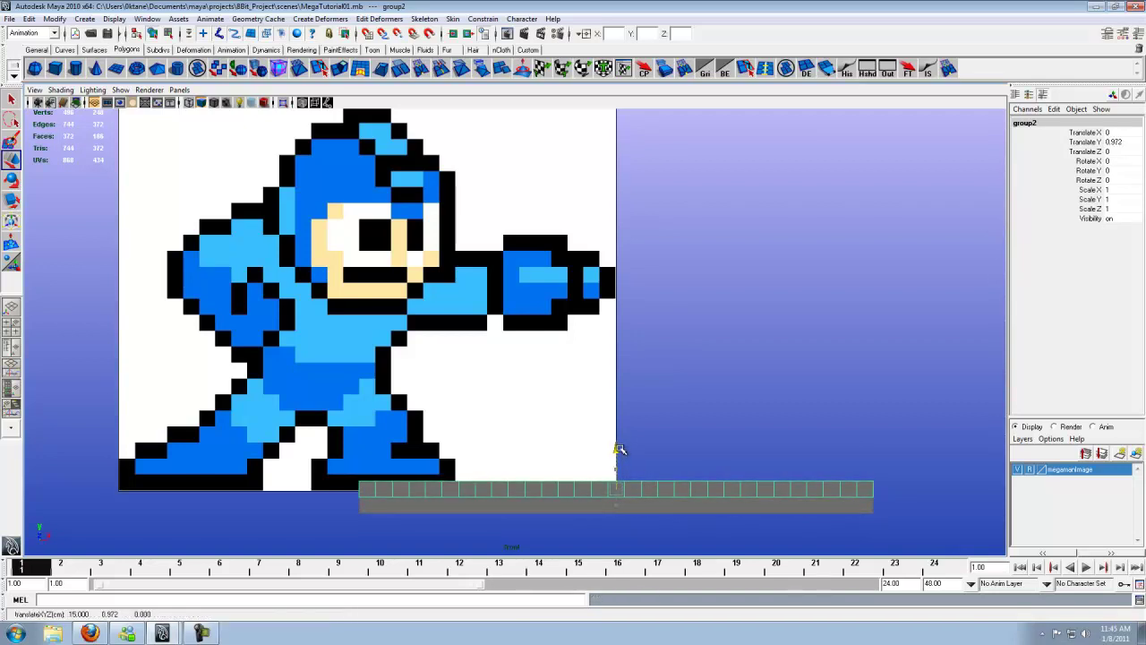
double_click(1114, 142)
type("1")
key("Return")
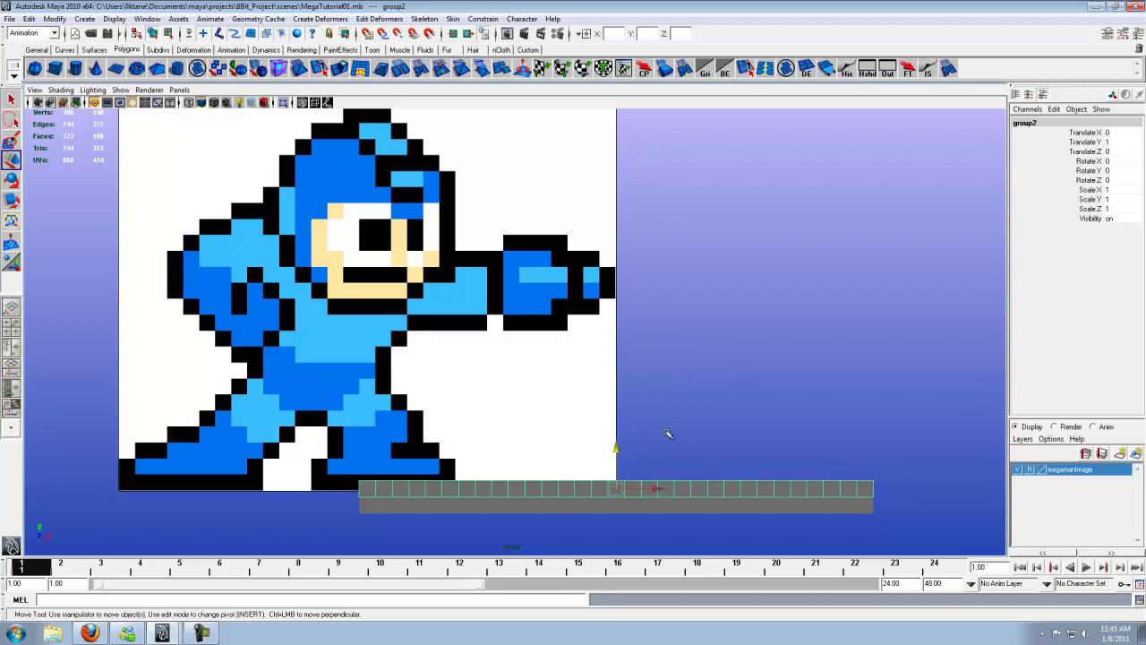
- Repeat the duplicate to stack more rows upward, then clear the selection
key("shift+d")
key("shift+d")
key("shift+d")
key("shift+d")
key("shift+d")
key("shift+d")
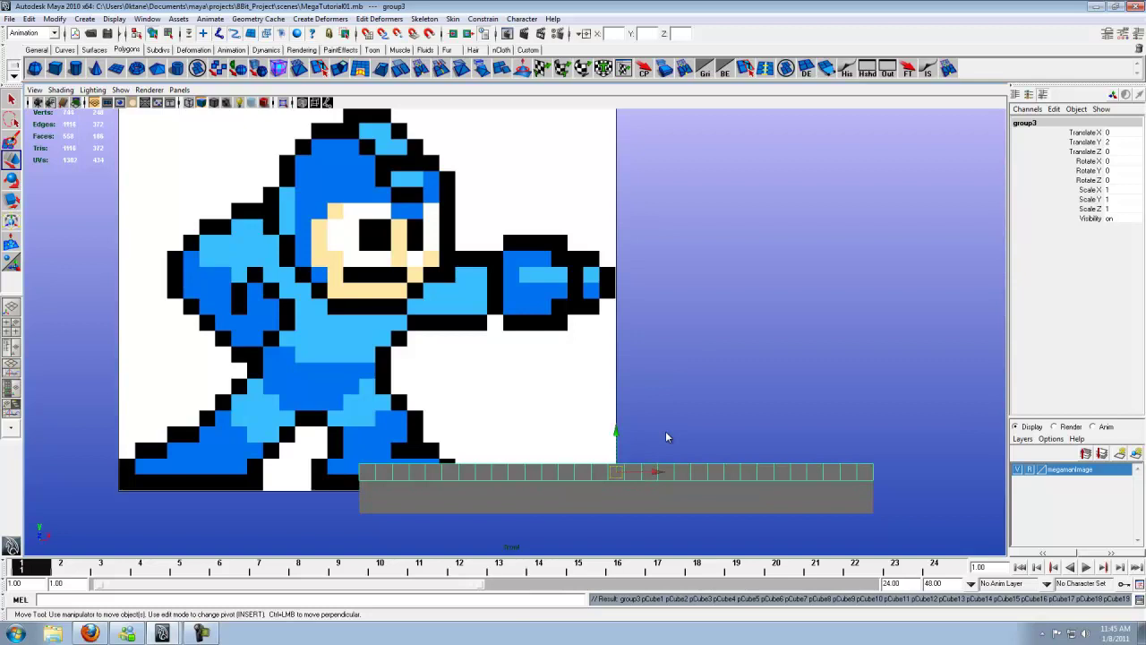
key("shift+d")
key("shift+d")
key("shift+d")
key("shift+d")
key("shift+d")
key("shift+d")
key("shift+d")
key("shift+d")
key("shift+d")
key("shift+d")
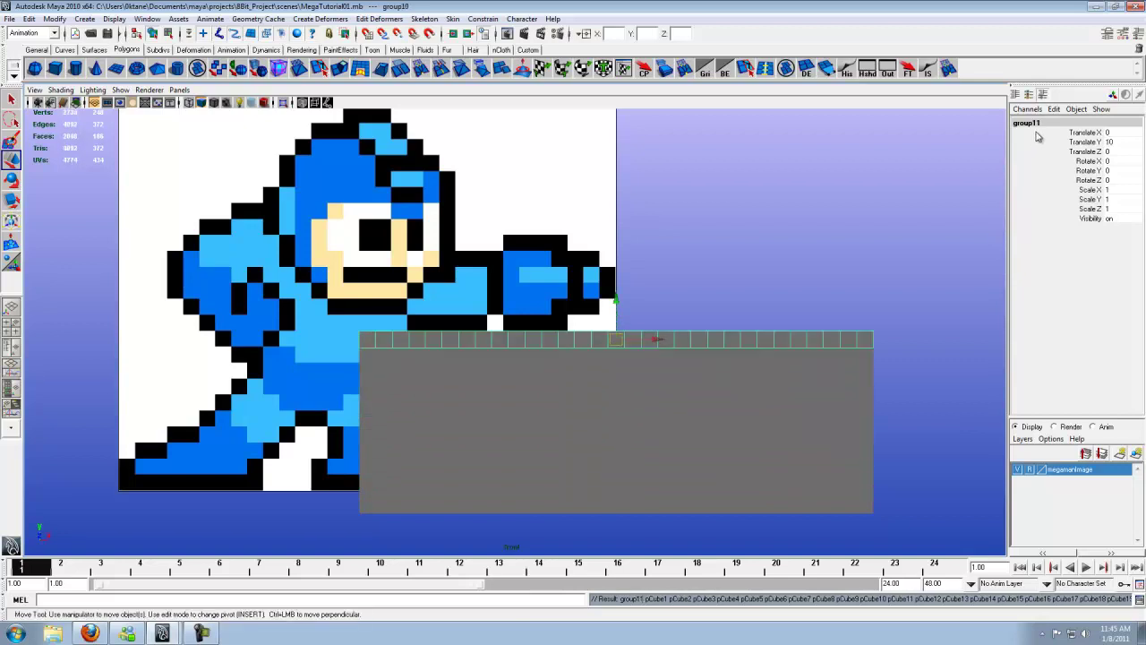
key("shift+d")
key("shift+d")
key("shift+d")
key("shift+d")
key("shift+d")
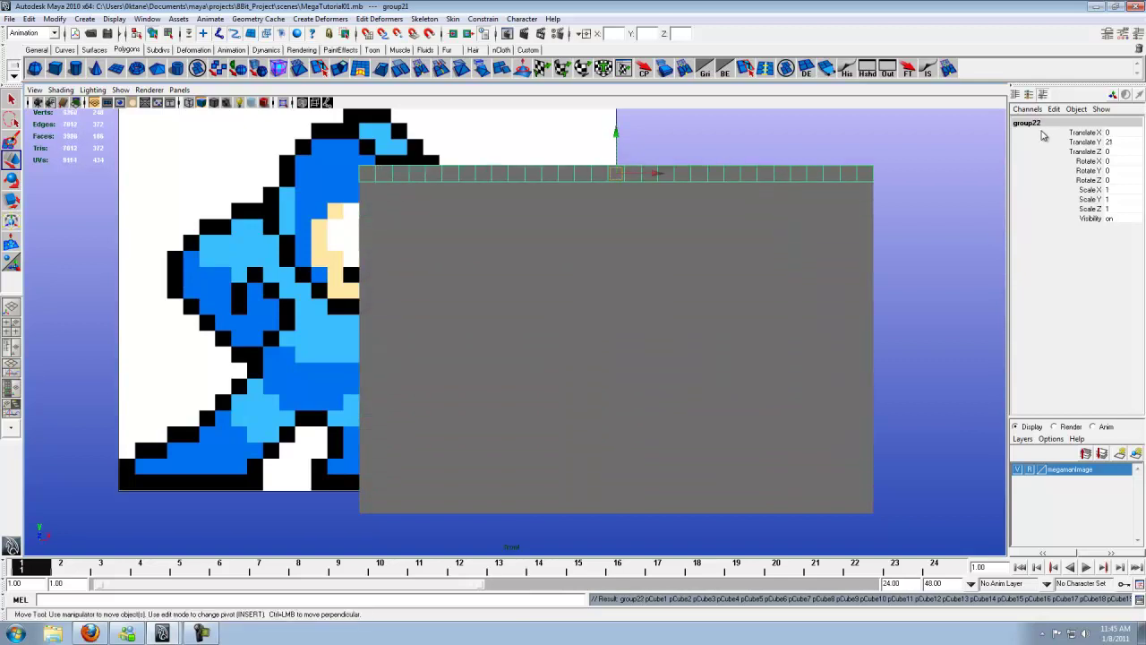
left_click(953, 212)
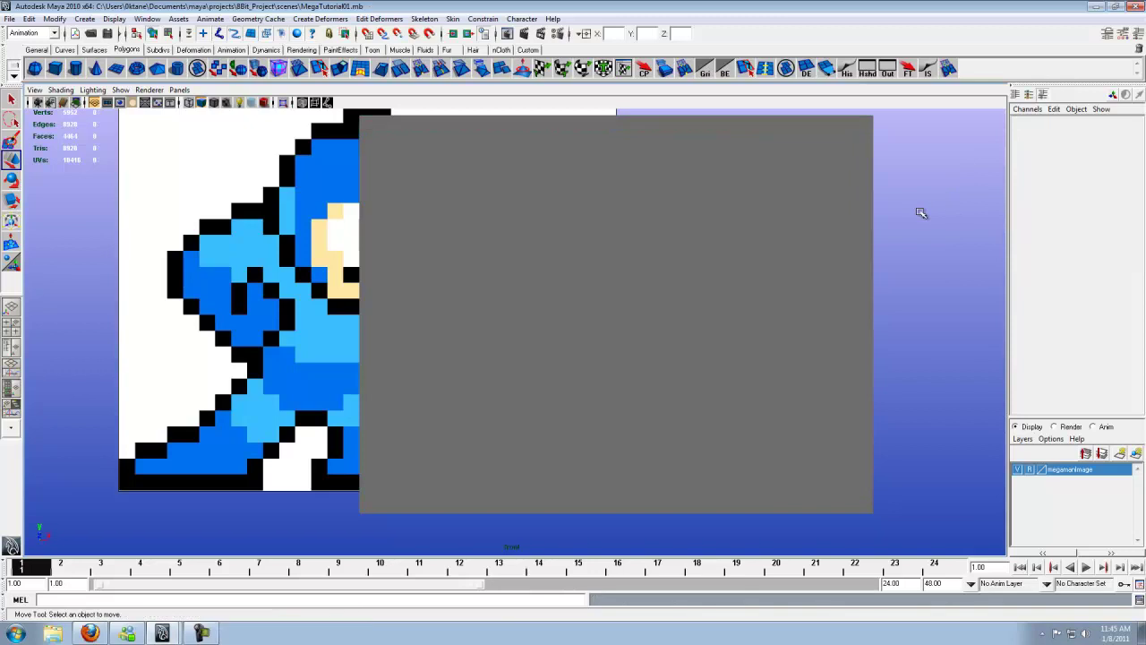
key("space")
middle_click_drag(869, 215, 818, 305, "alt")
right_click_drag(818, 305, 884, 243, "alt")
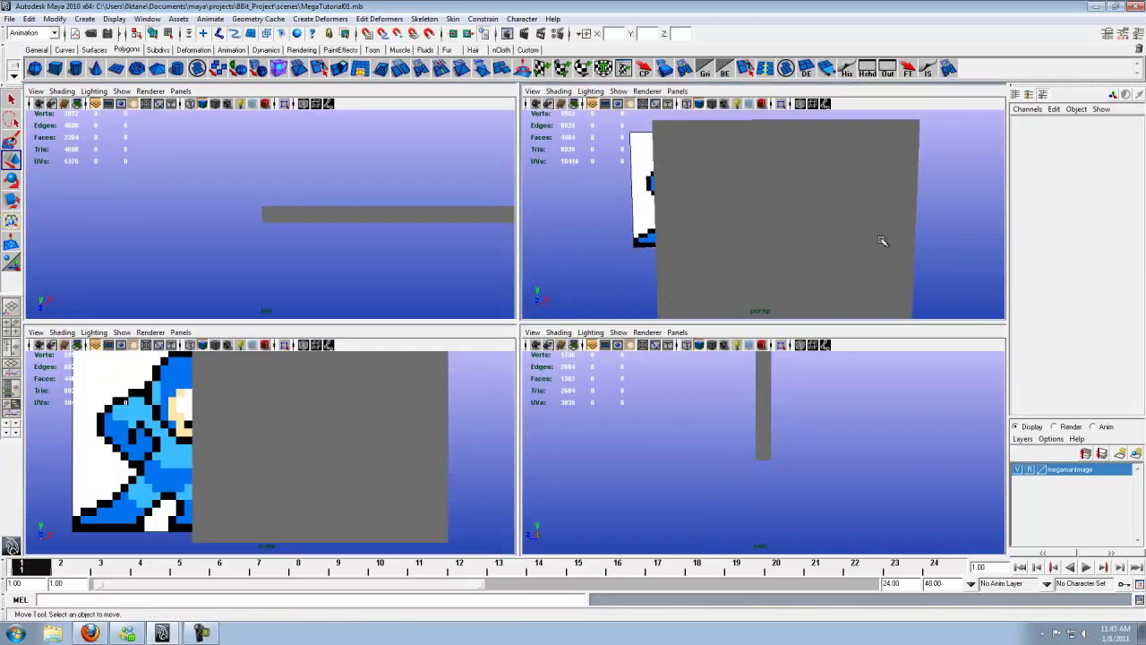
key("space")
left_click_drag(881, 235, 520, 231, "alt")
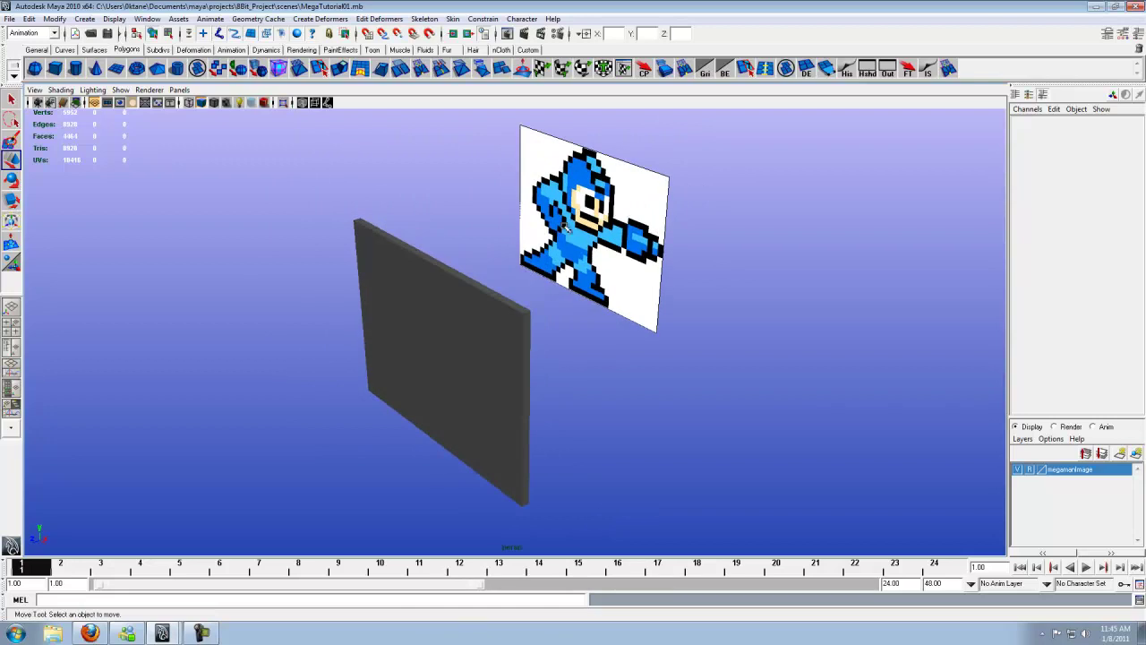
left_click_drag(587, 222, 538, 309, "alt")
key("space")
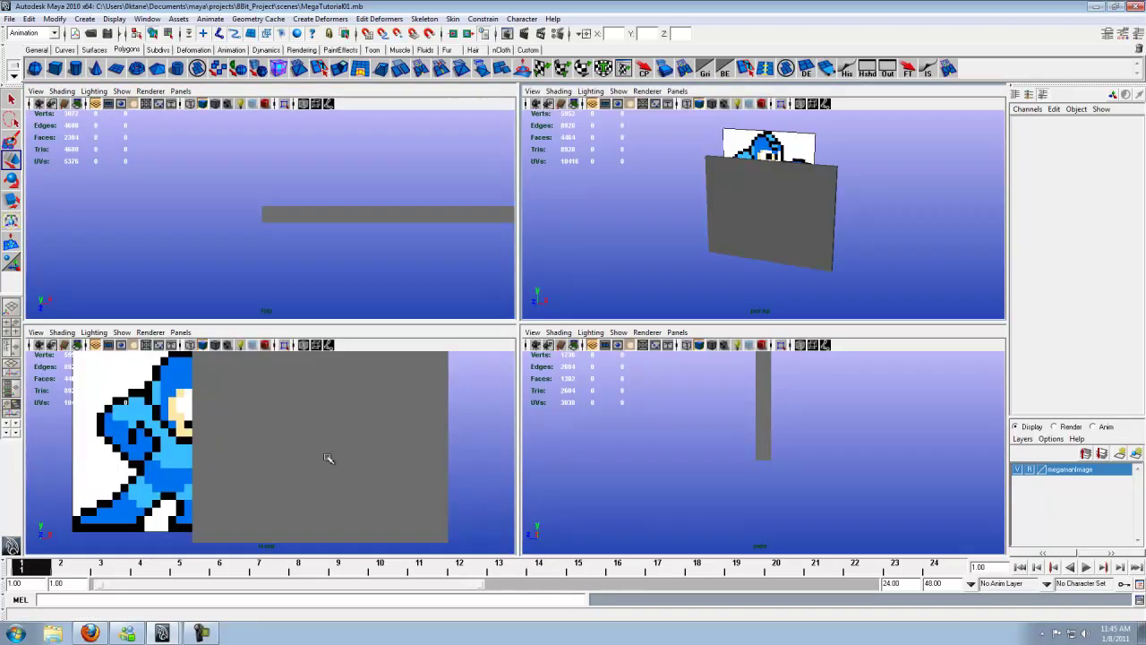
key("space")
right_click_drag(584, 307, 634, 301, "alt")
middle_click_drag(634, 302, 605, 302, "alt")
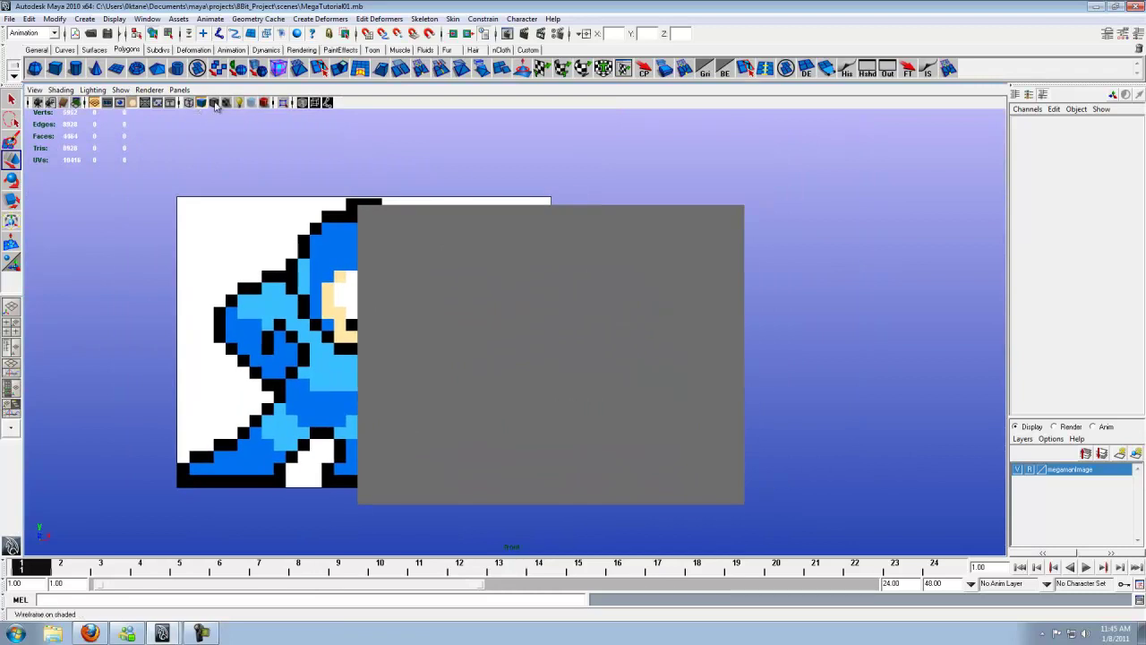
- Turn on Wireframe on Shaded, then maximize the perspective view and orbit toward the image plane
left_click(215, 103)
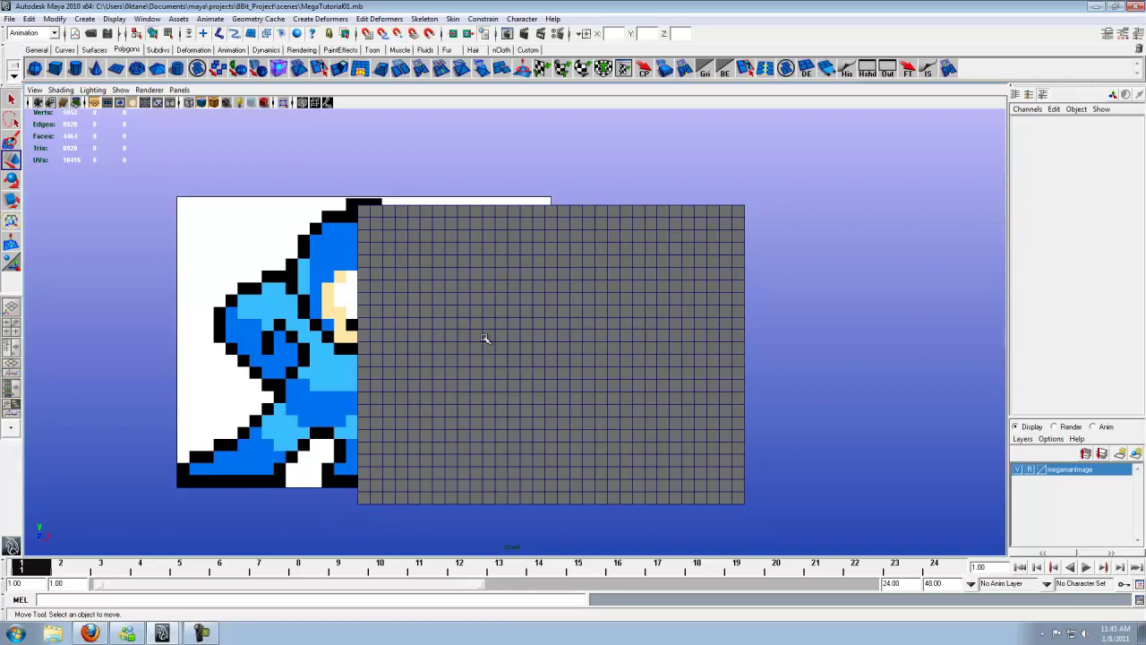
key("space")
key("space")
left_click_drag(648, 271, 618, 395, "alt")
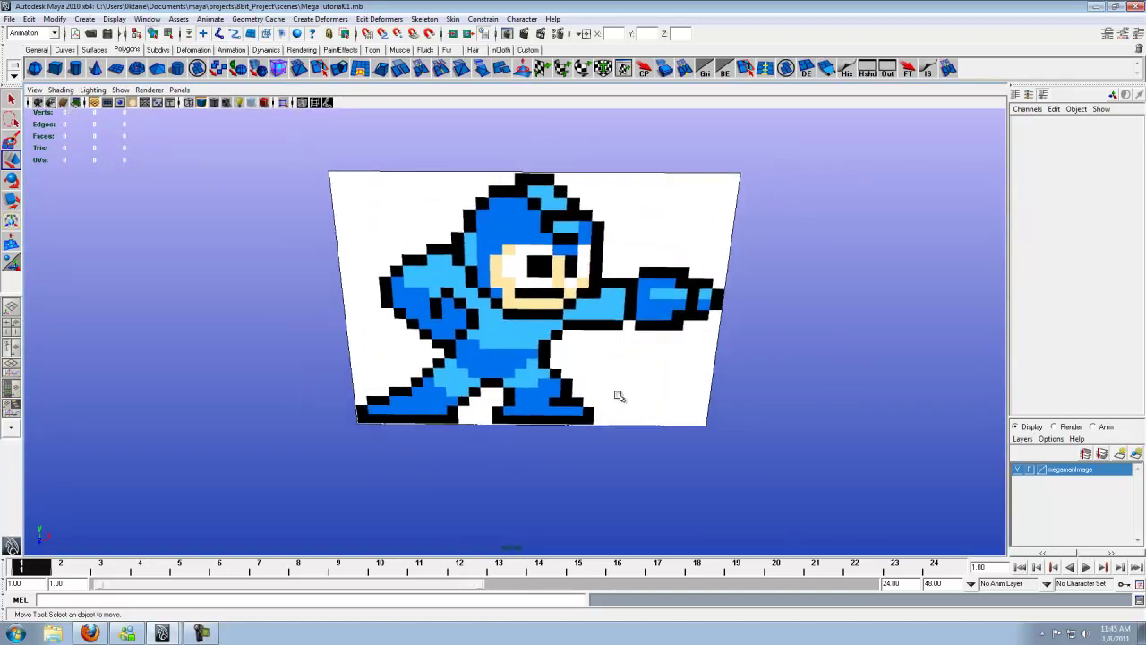
right_click_drag(618, 395, 624, 370, "alt")
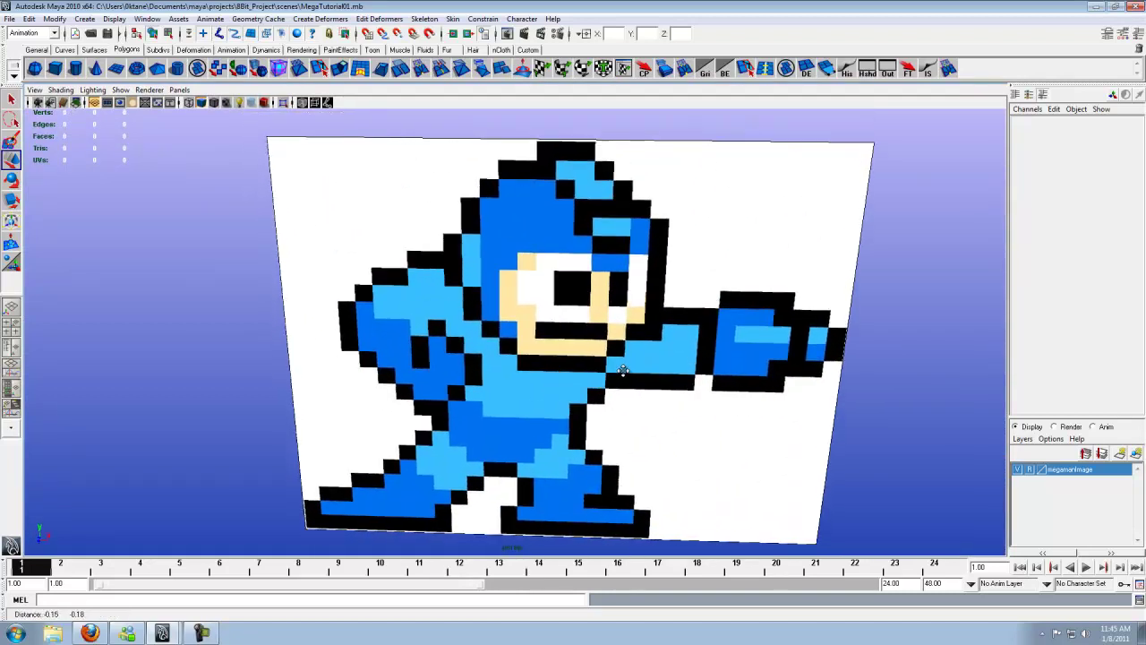
left_click_drag(559, 374, 537, 381, "alt")
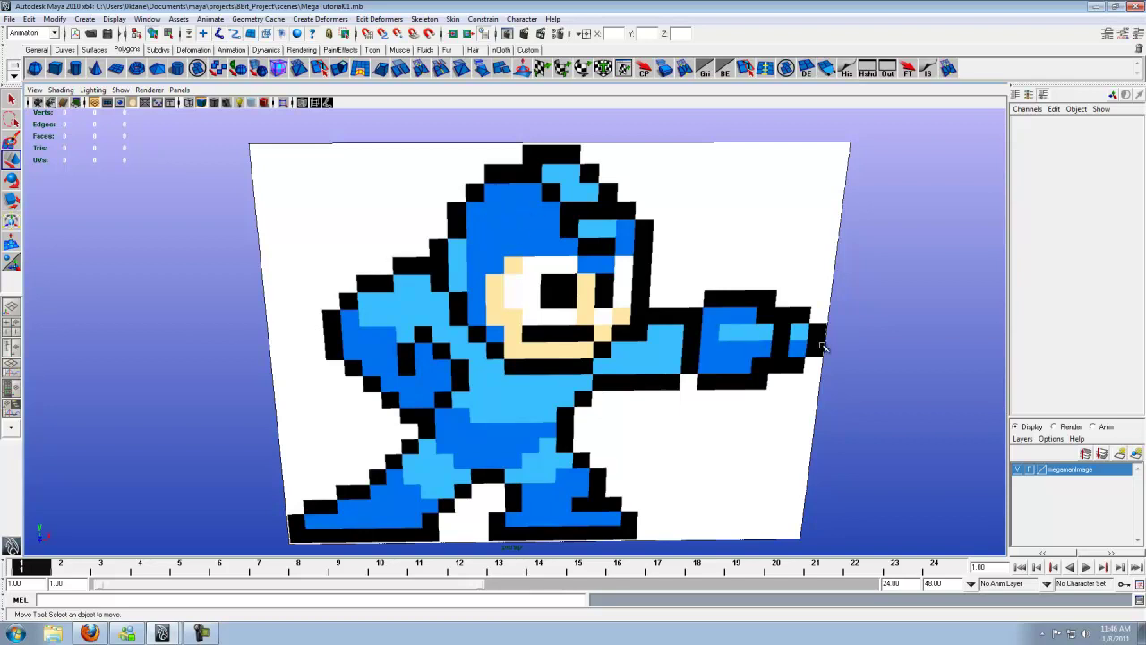
left_click_drag(830, 355, 564, 353, "alt")
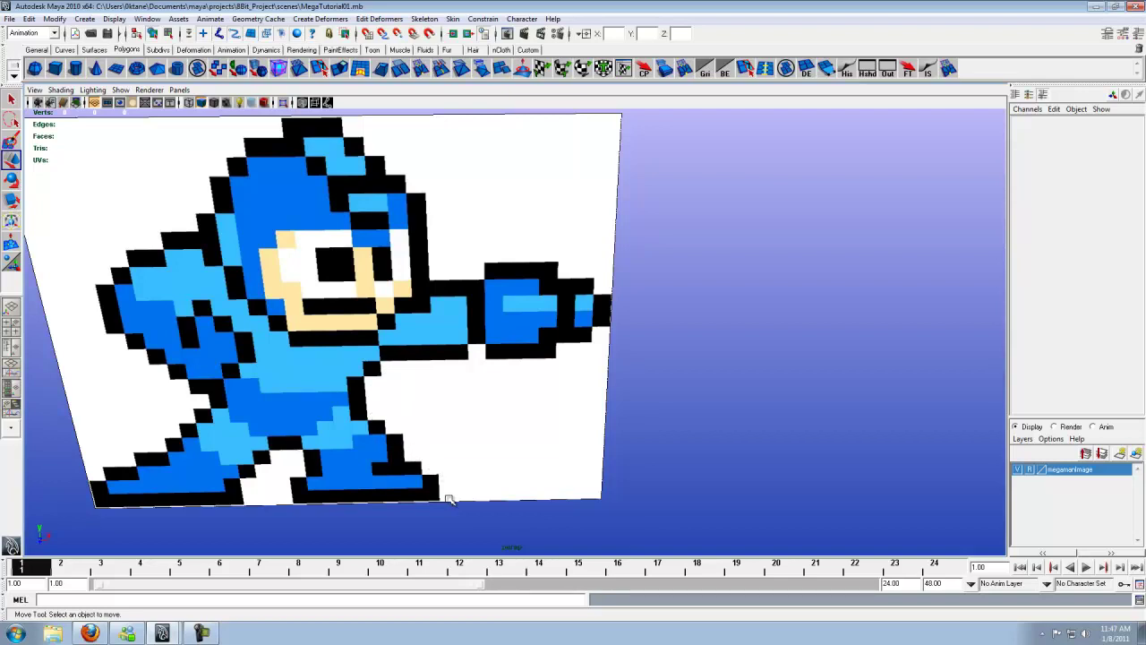
middle_click_drag(618, 303, 598, 333, "alt")
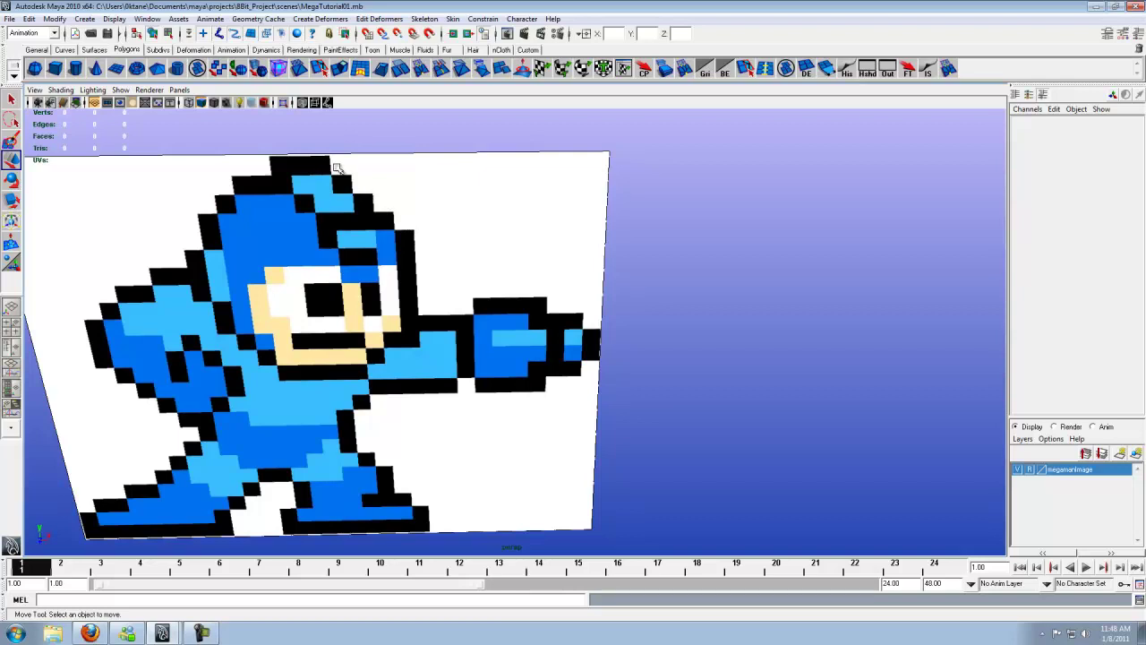
middle_click_drag(409, 479, 594, 368, "alt")
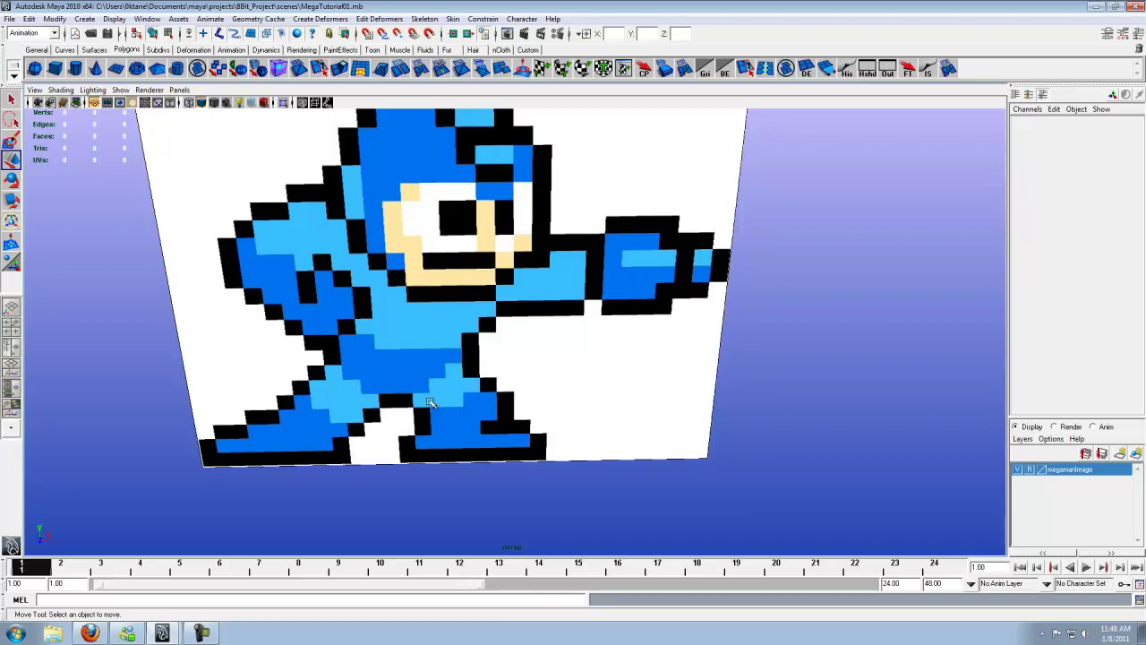
- Zoom out and return to a maximized front view framed on the outlined cube wall
scroll(433, 403, "down", 3)
middle_click_drag(445, 415, 340, 379, "alt")
scroll(408, 354, "down", 3)
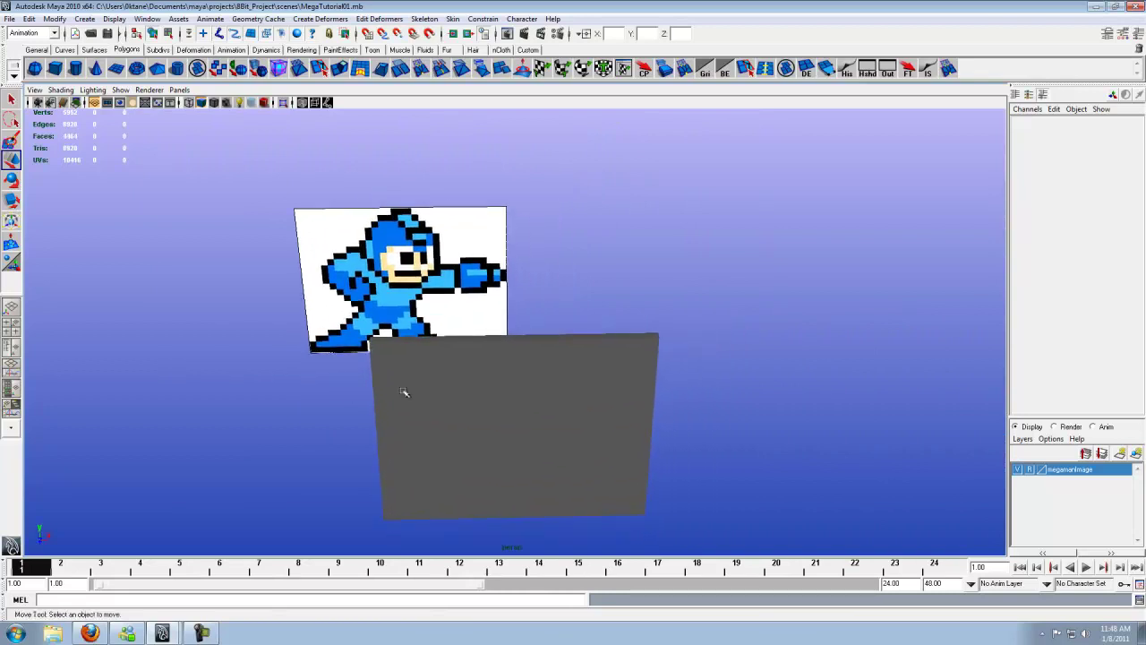
key("space")
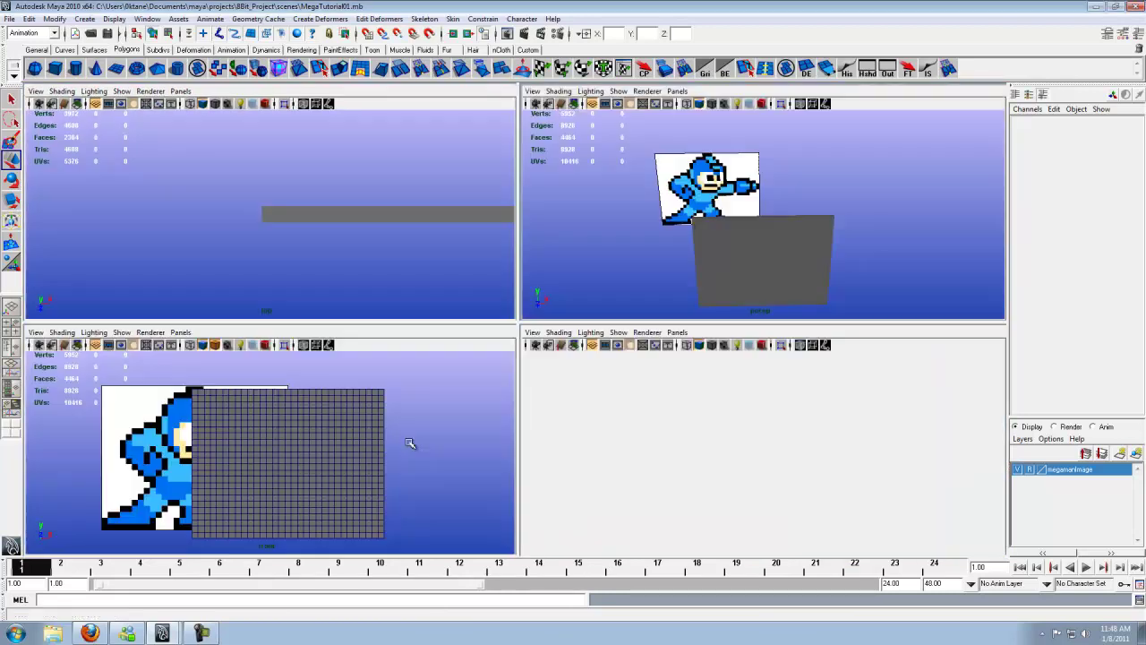
key("space")
scroll(417, 428, "up", 2)
middle_click_drag(419, 420, 396, 389, "alt")
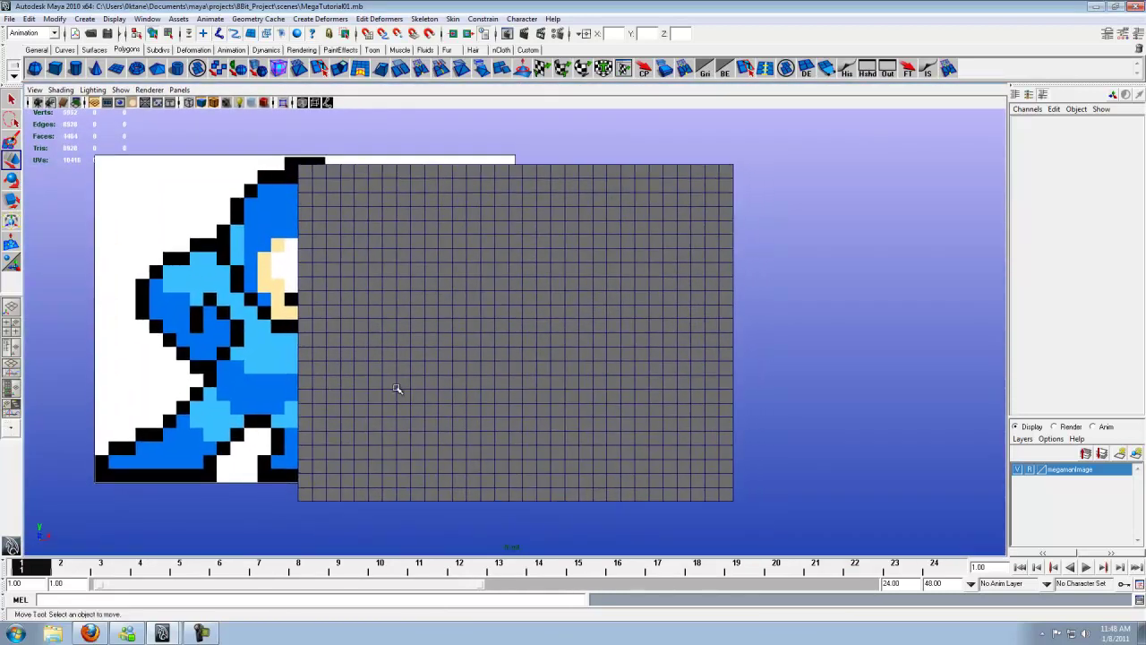
left_click(352, 454)
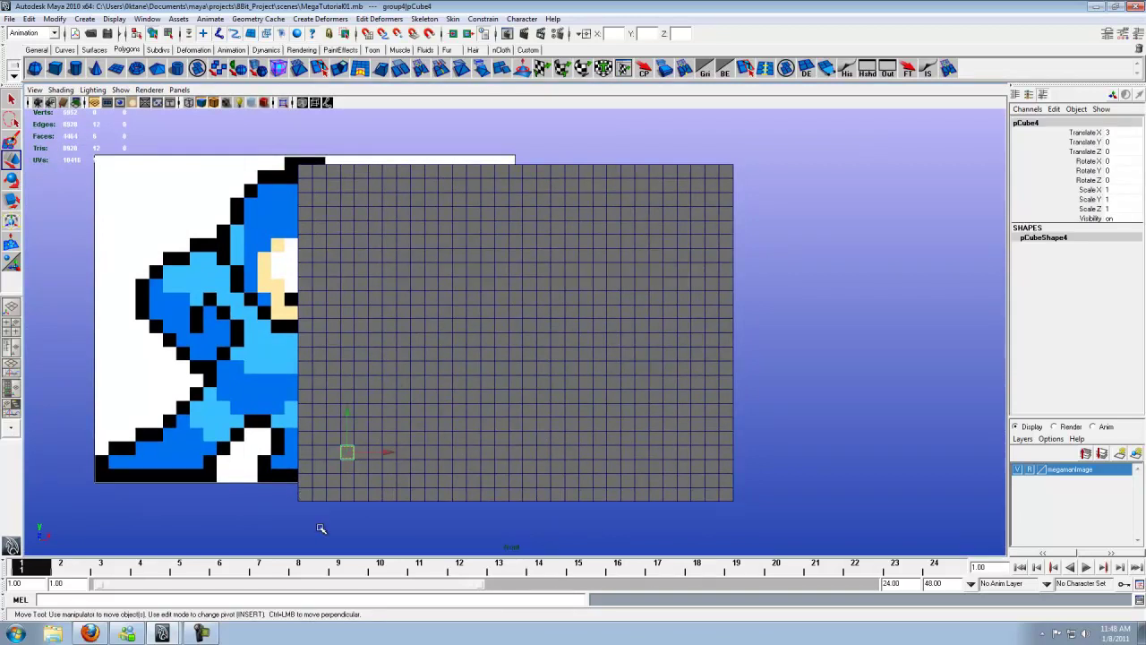
left_click(322, 528)
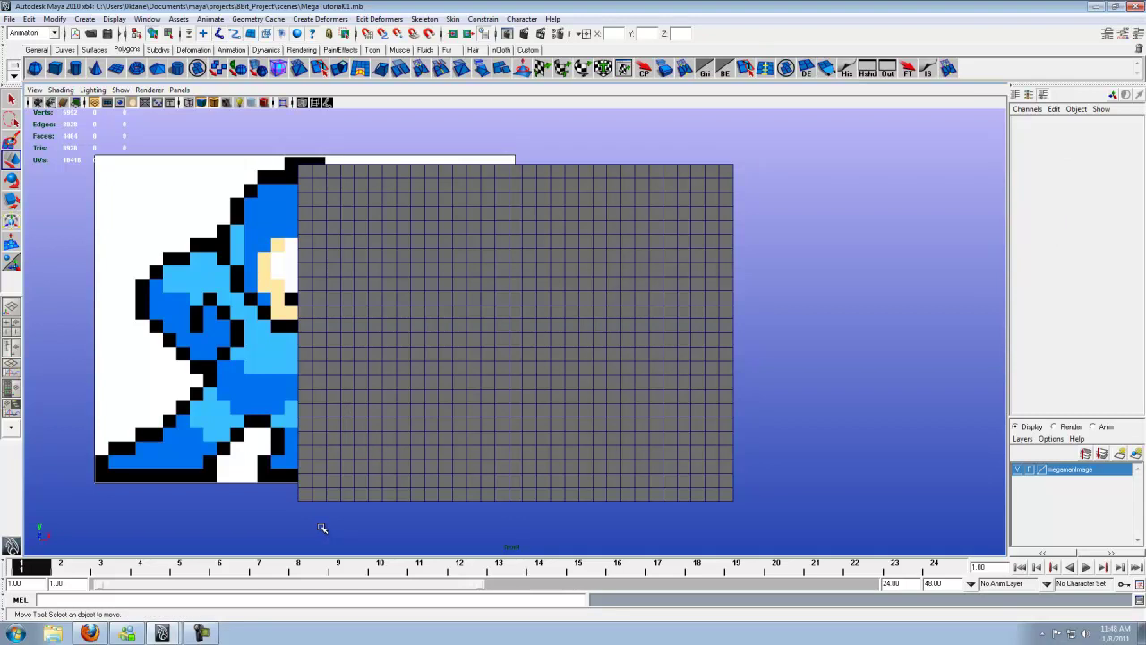
scroll(323, 528, "up", 1)
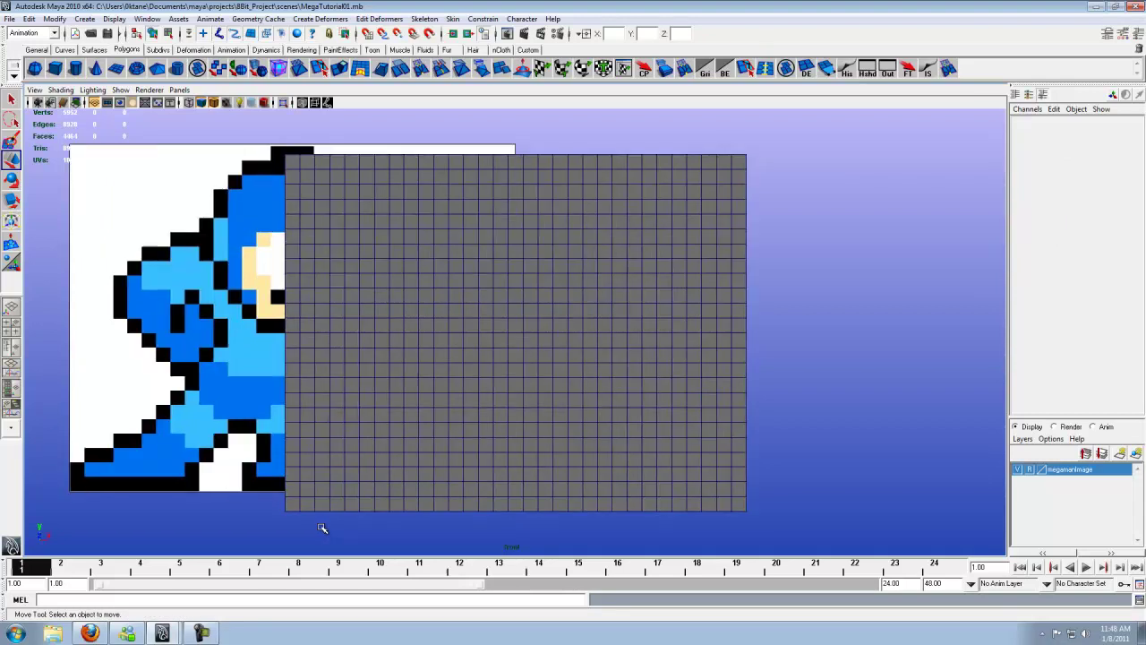
- Select the lower-left corner cubes and extend the selection up the left side row by row
left_click(292, 476)
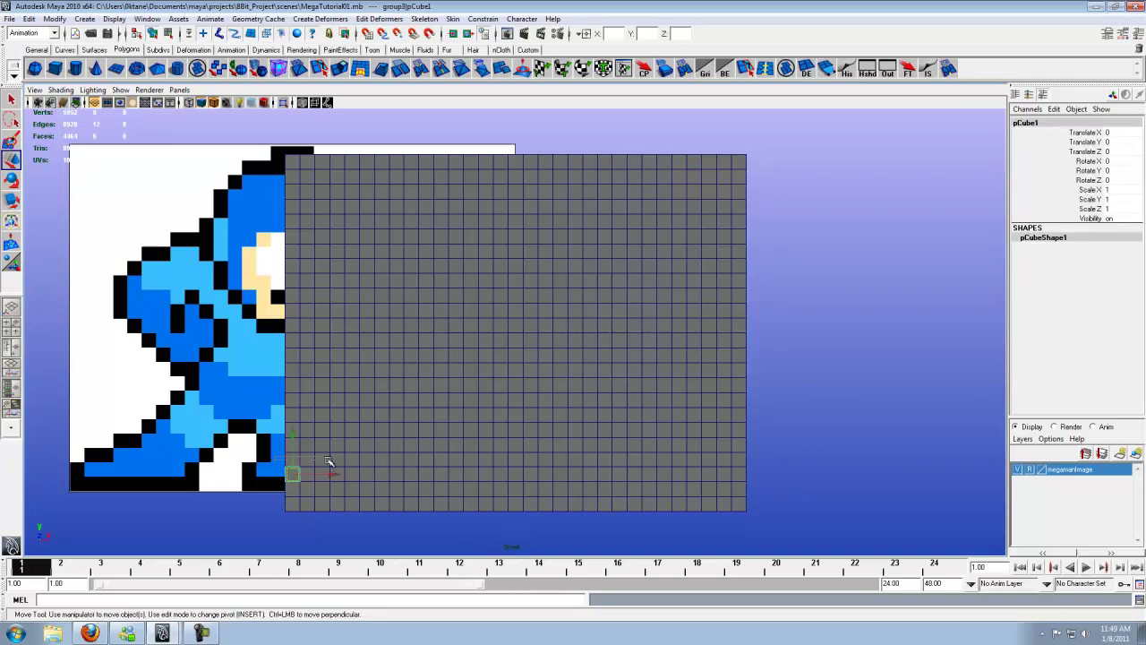
key("shift+d")
key("shift+d")
key("shift+d")
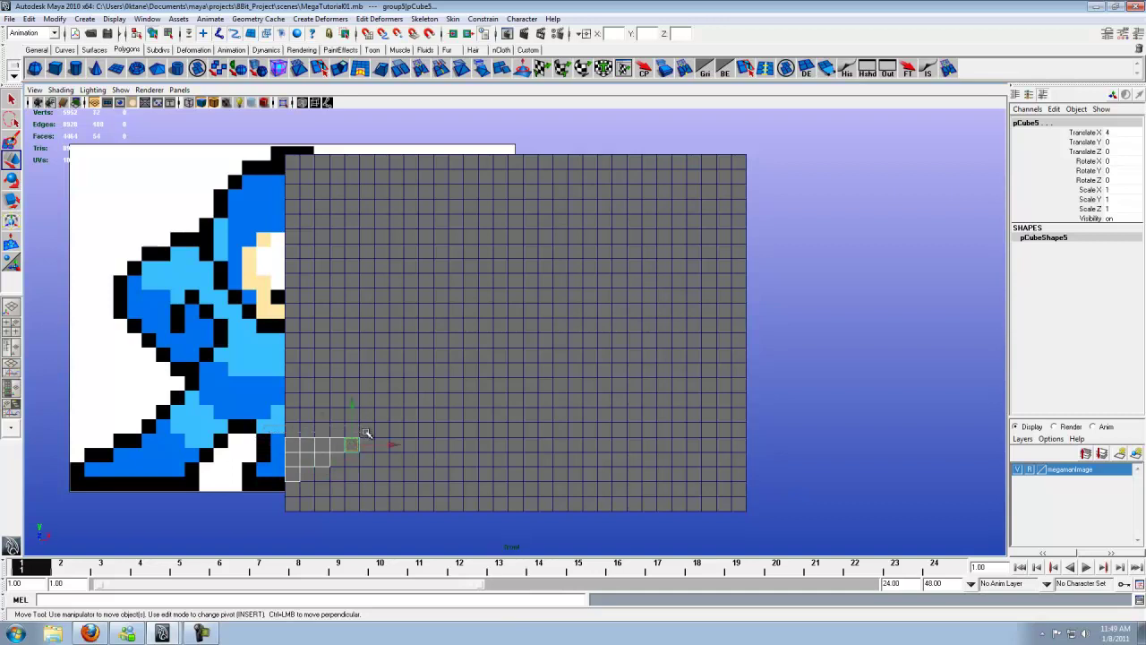
key("shift+d")
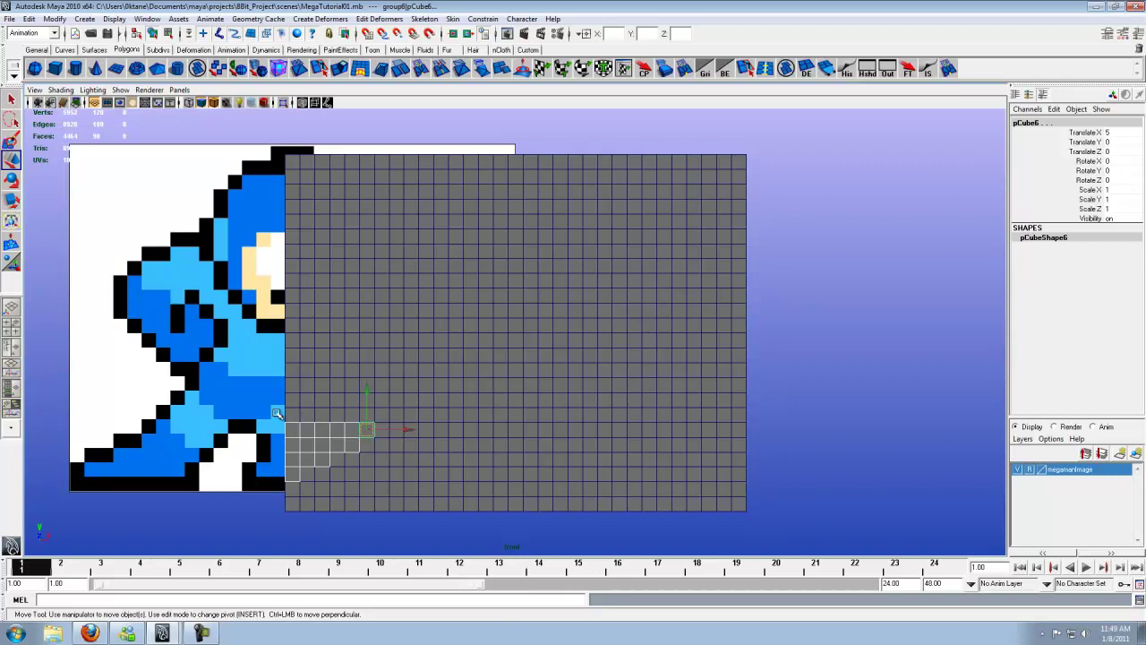
key("shift+d")
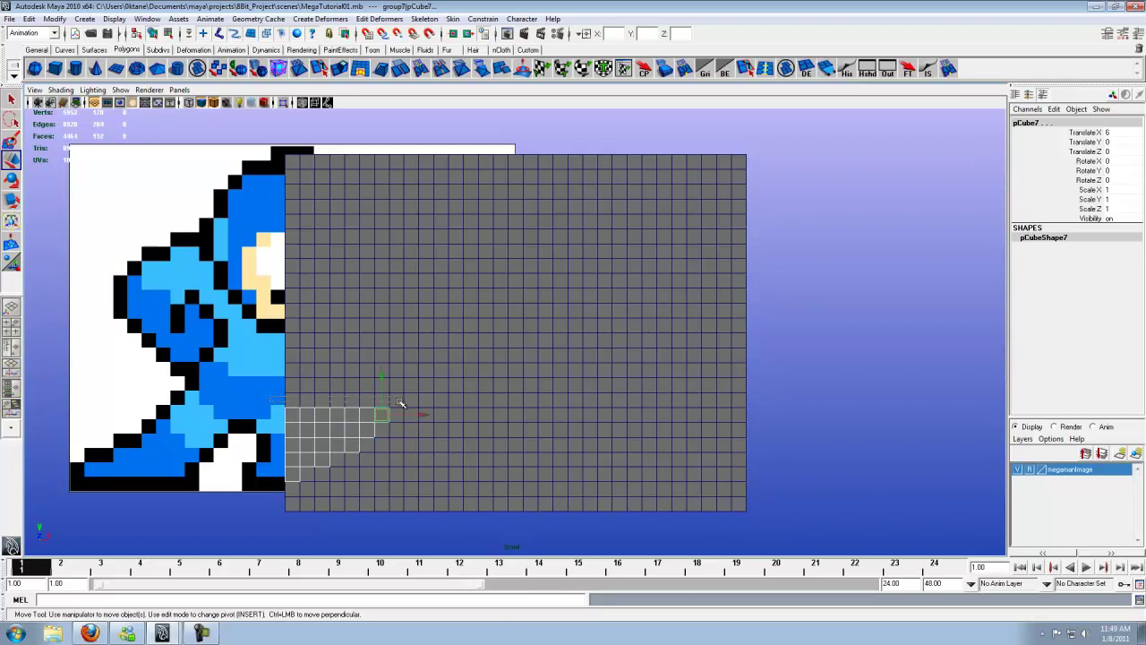
key("shift+d")
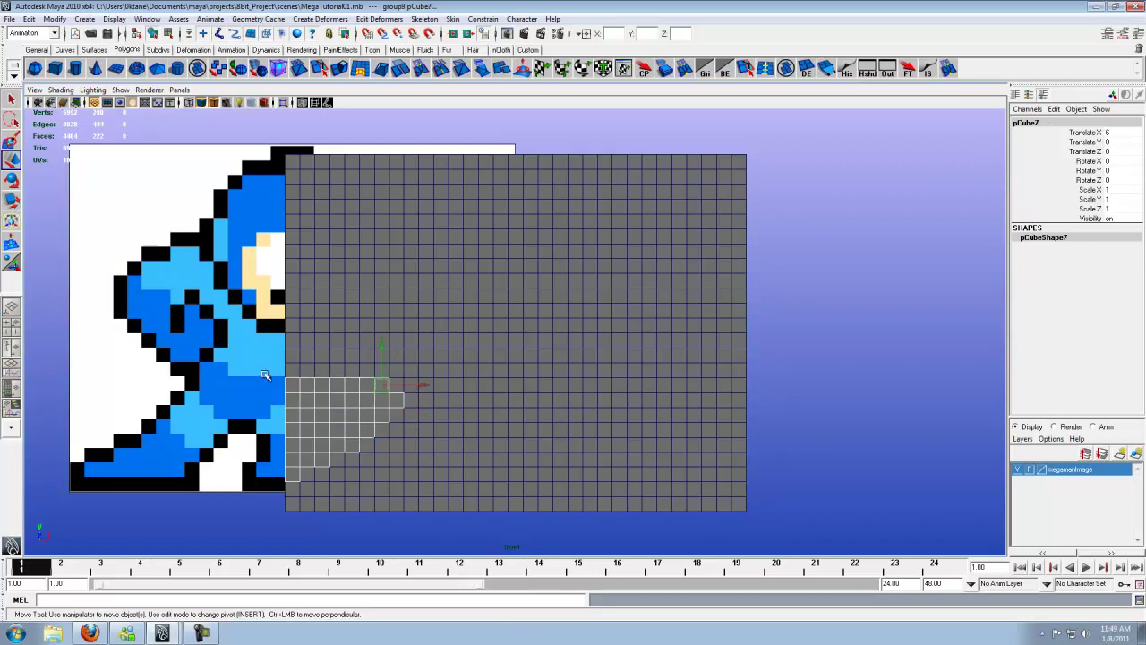
key("shift+d")
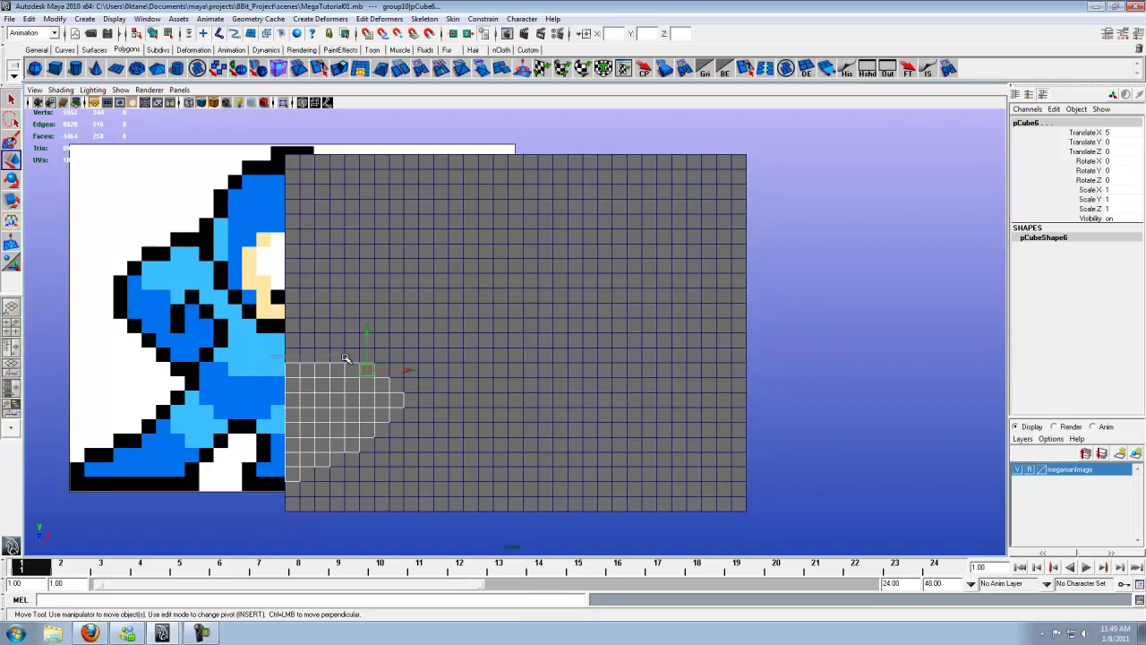
key("shift+d")
key("shift+d")
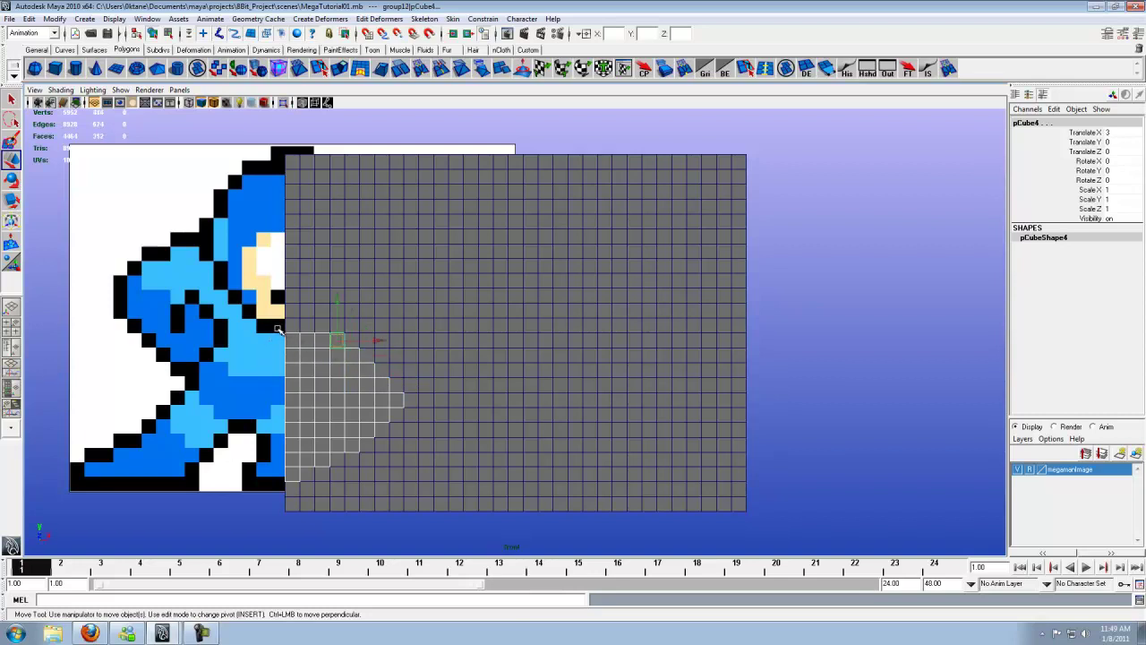
key("shift+d")
key("shift+d")
key("shift+d")
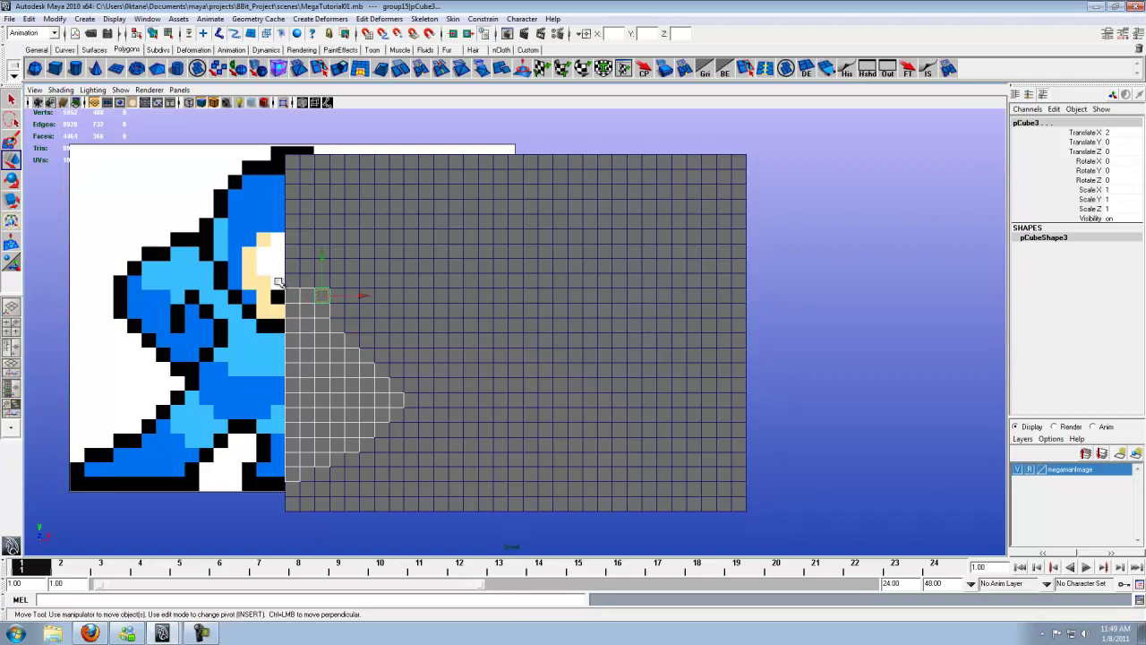
key("shift+d")
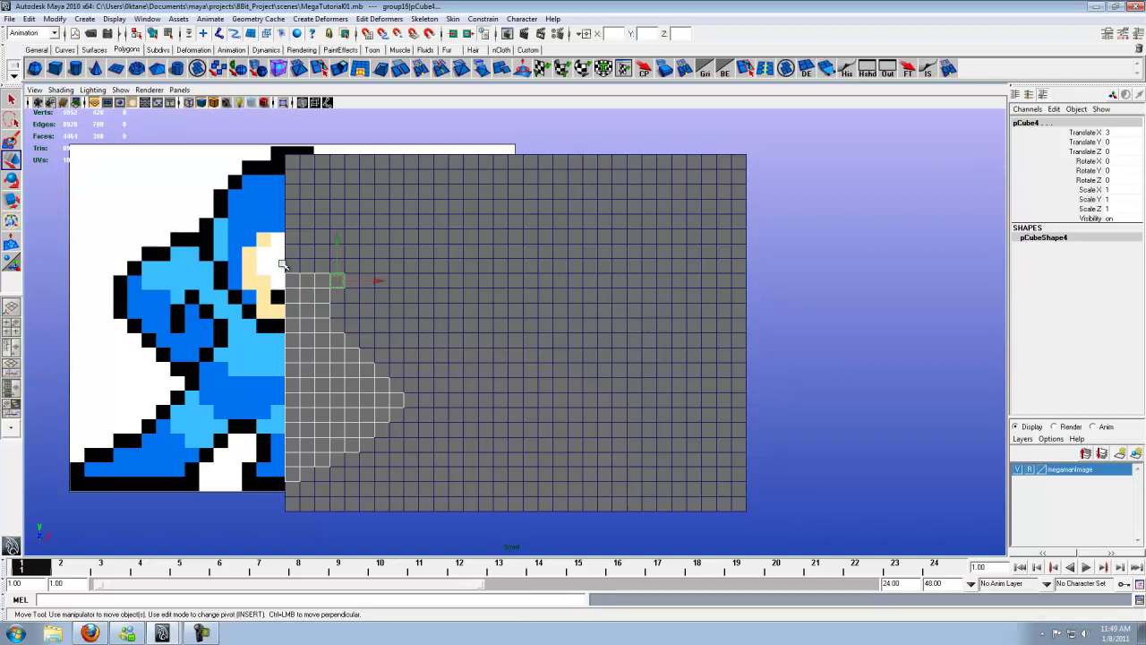
key("shift+d")
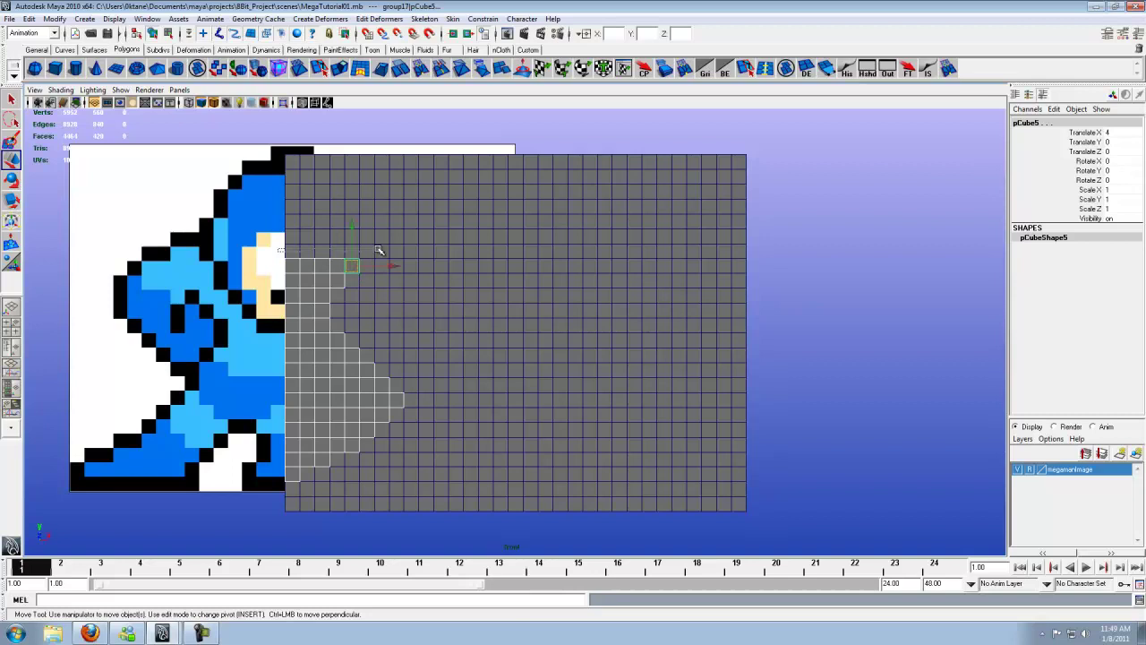
key("shift+d")
key("shift+d")
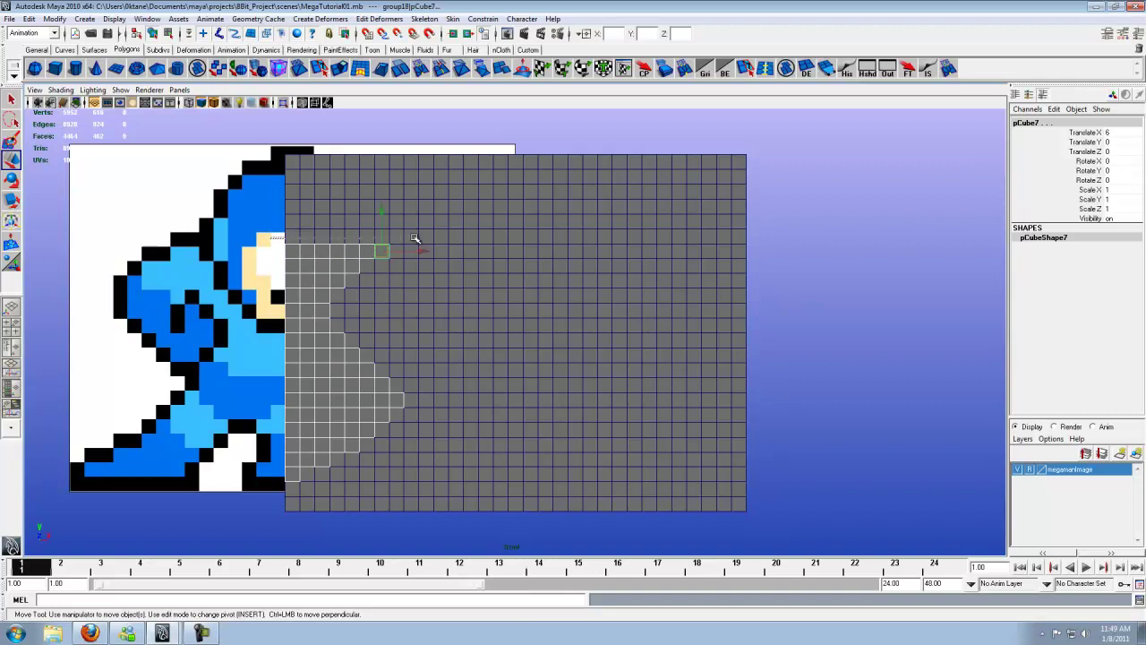
key("shift+d")
- Add the rows left of the head, up to the top row, to the selection
left_click_drag(265, 219, 428, 210)
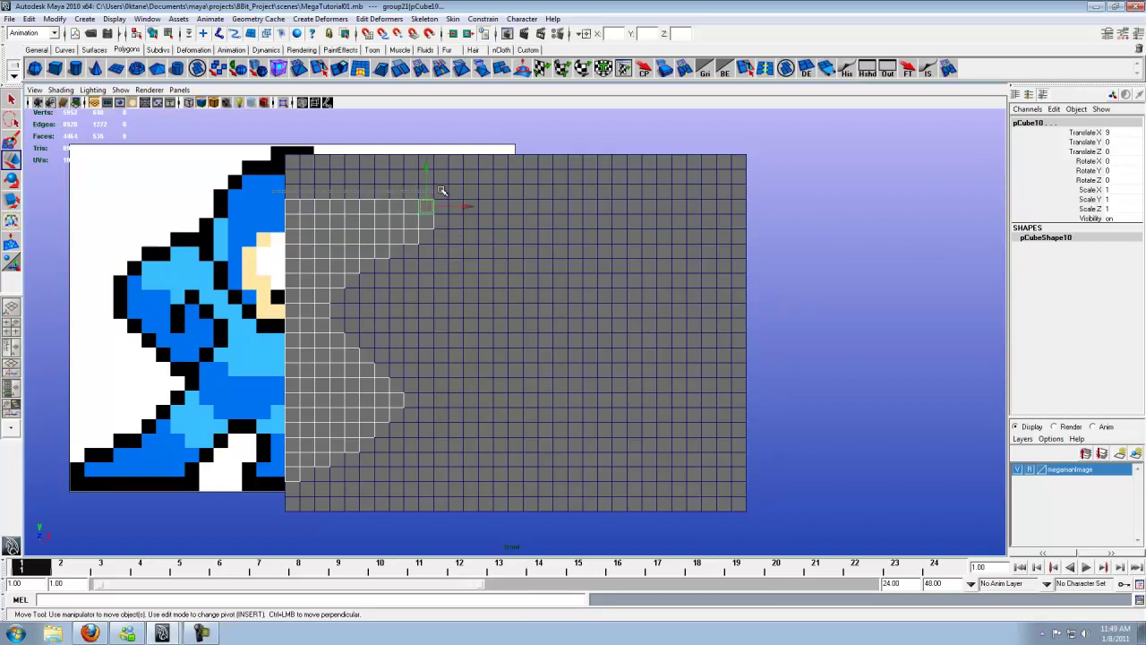
key("shift+d")
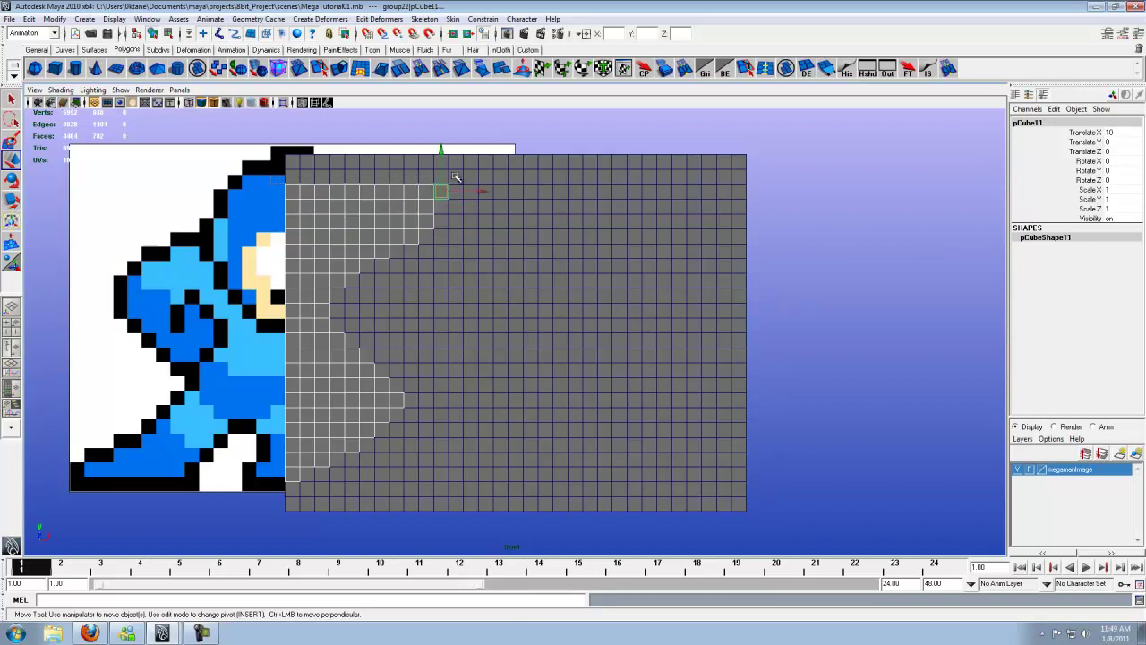
key("shift+d")
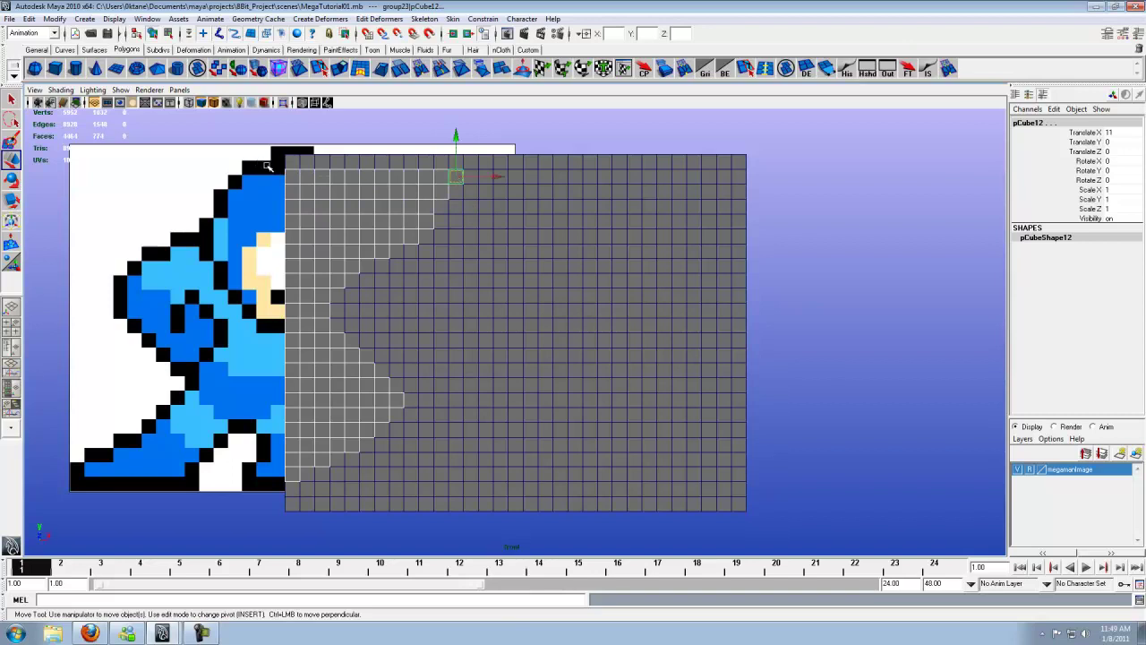
left_click_drag(265, 162, 488, 163)
key("shift+d")
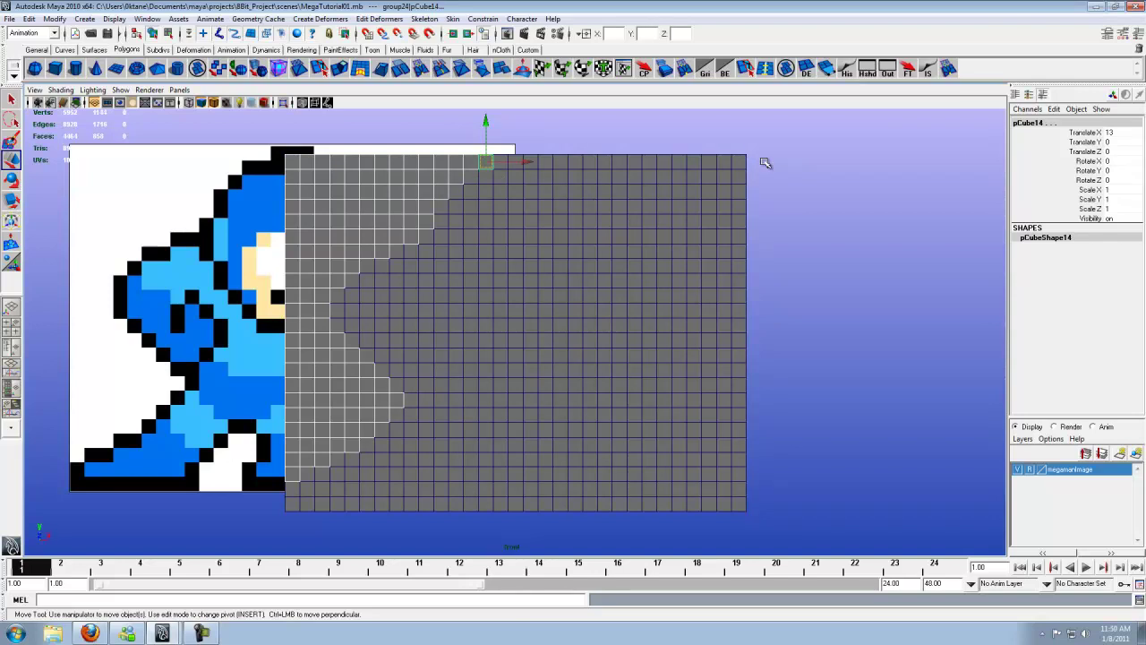
- Add the whole top row except the head's peak cube, plus three rows right of the head
key("shift+d")
key("shift+d")
key("shift+d")
key("shift+d")
key("shift+d")
key("shift+d")
key("shift+d")
key("shift+d")
key("shift+d")
key("shift+d")
key("shift+d")
key("shift+d")
key("shift+d")
key("shift+d")
key("shift+d")
key("shift+d")
key("shift+d")
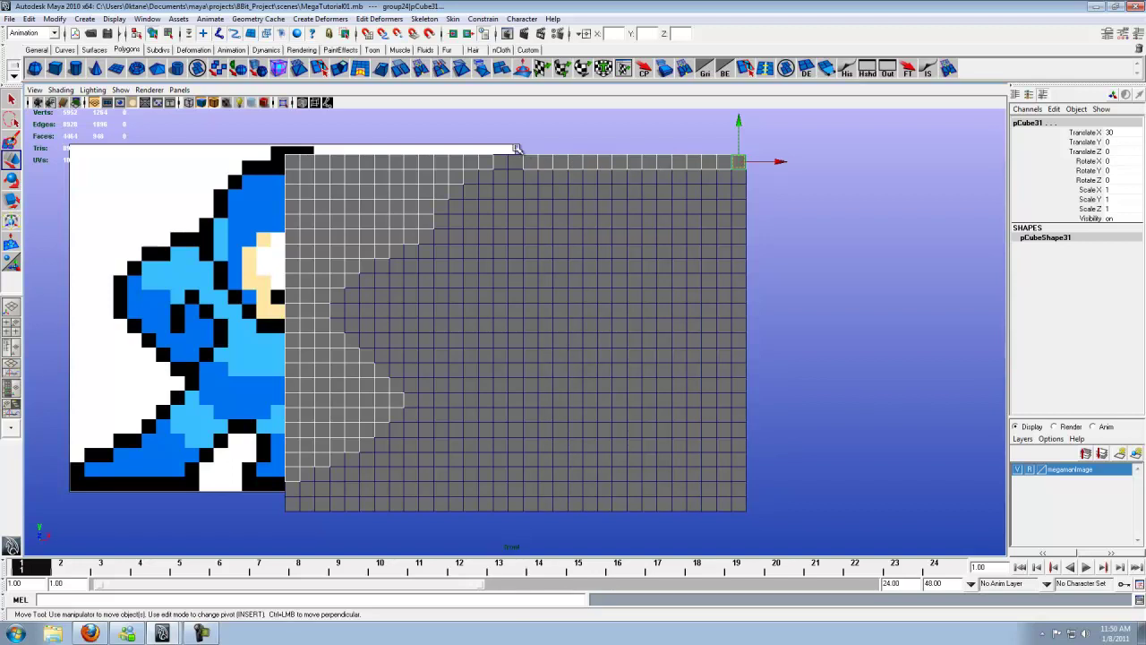
left_click(531, 162, "ctrl")
left_click_drag(757, 178, 558, 176, "shift")
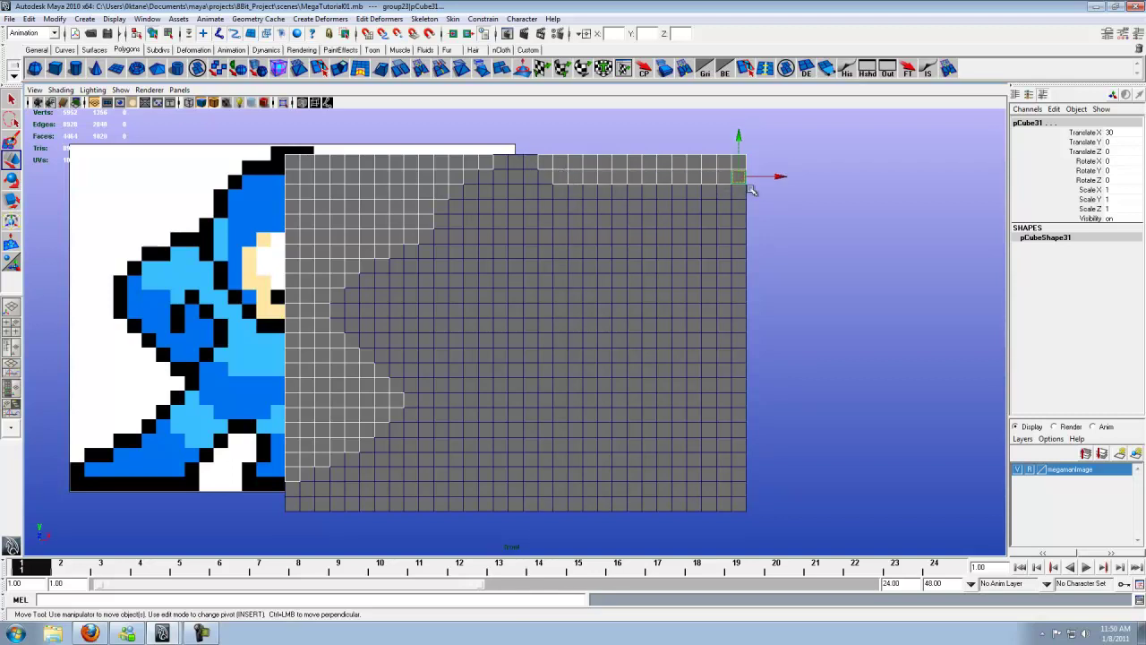
left_click_drag(753, 190, 578, 191, "shift")
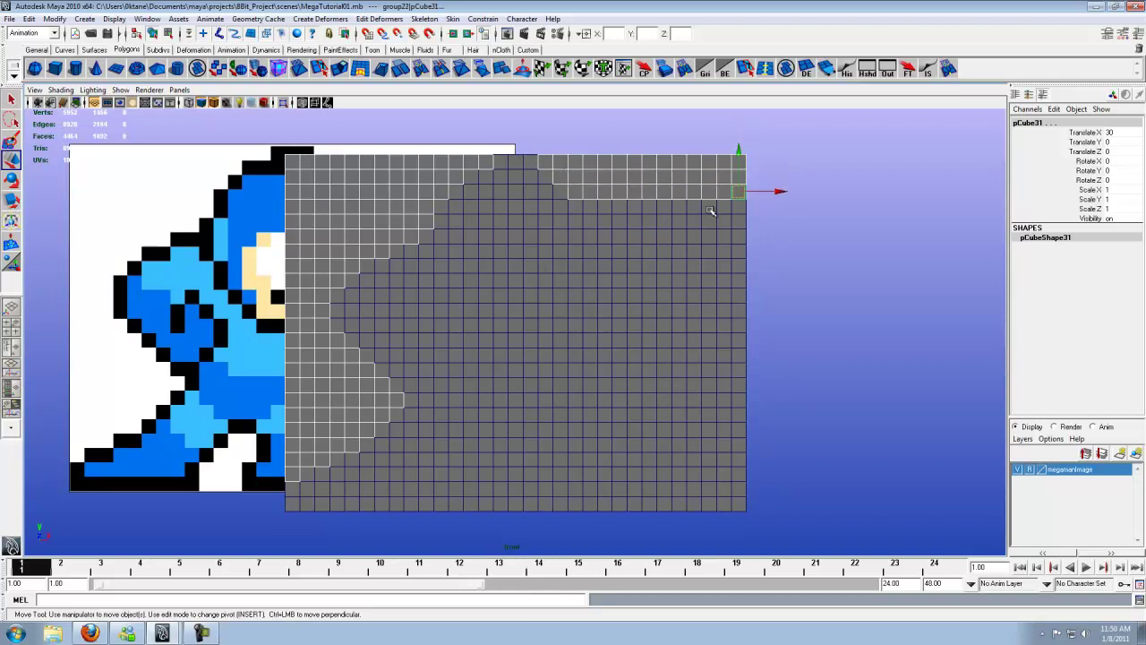
left_click_drag(762, 202, 584, 207, "shift")
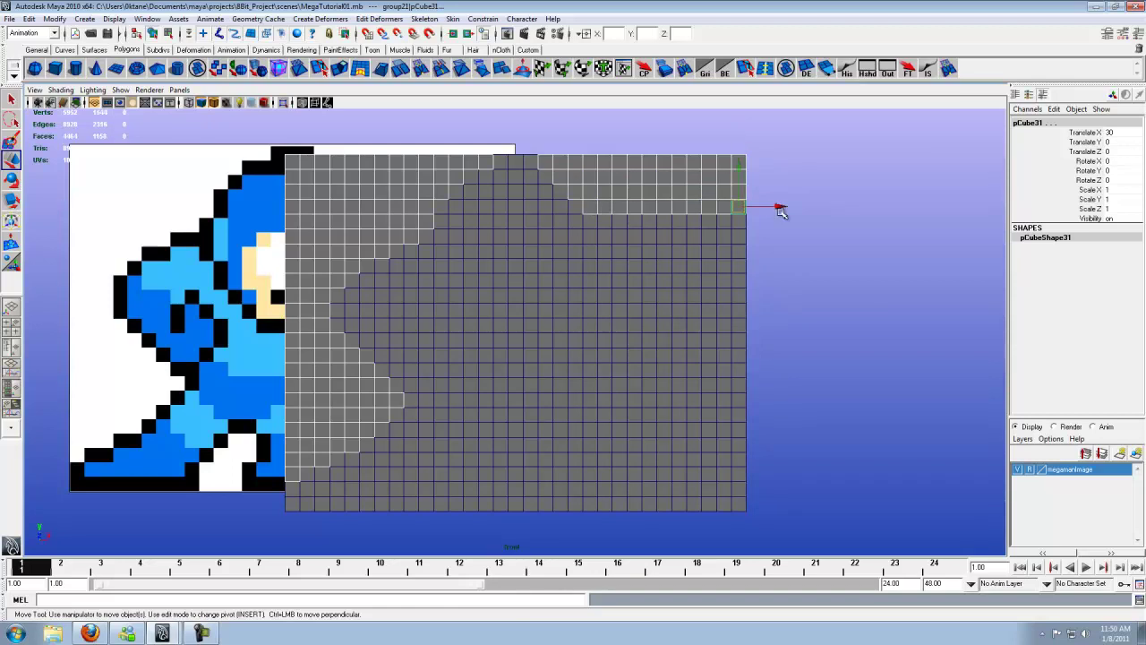
- Add the remaining rows right of the head down to the arm cannon, including its edge cubes
left_click_drag(758, 218, 605, 255, "shift")
left_click_drag(605, 268, 606, 268, "shift")
left_click_drag(767, 281, 700, 281, "shift")
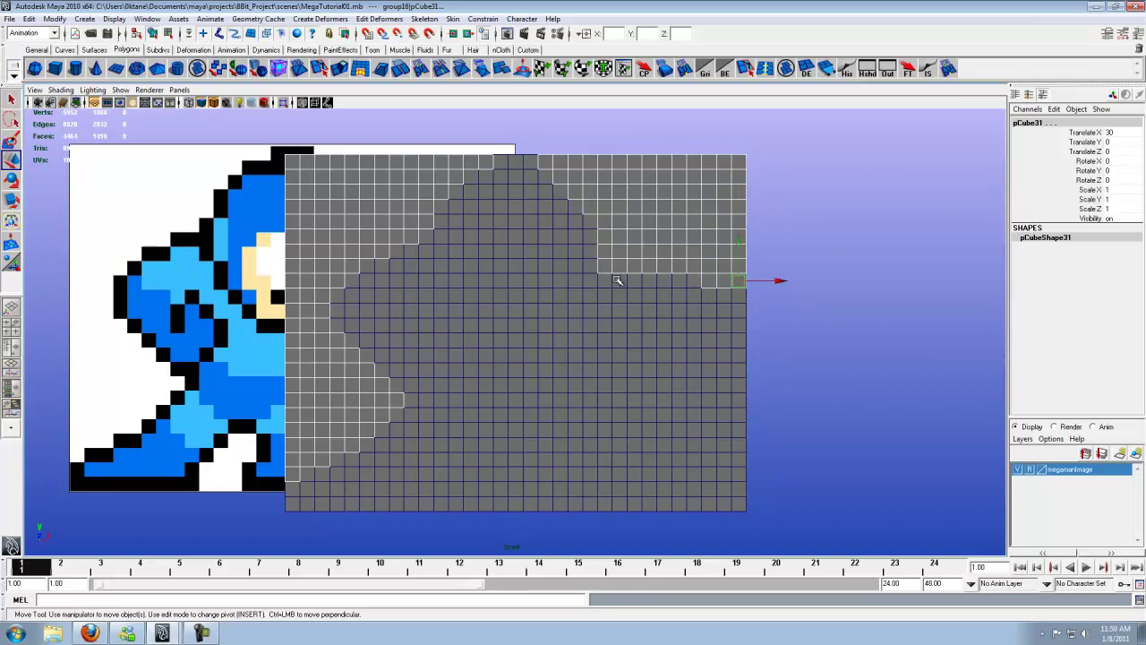
left_click_drag(604, 280, 635, 281, "shift")
left_click(740, 296, "shift")
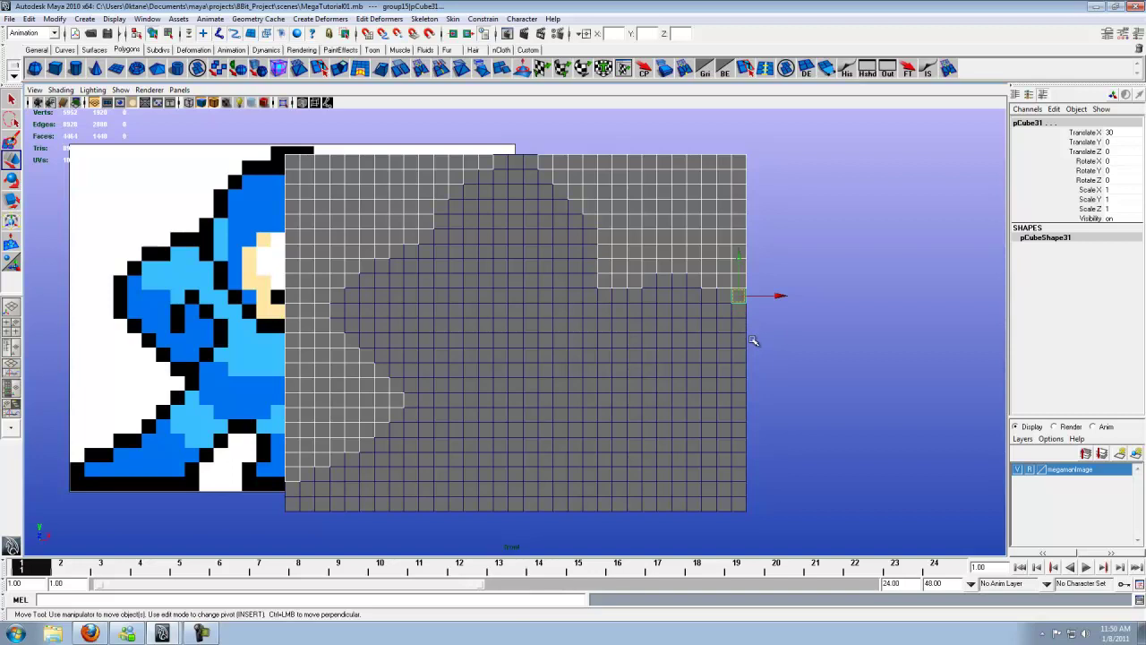
left_click(738, 341, "shift")
left_click_drag(704, 349, 743, 360, "shift")
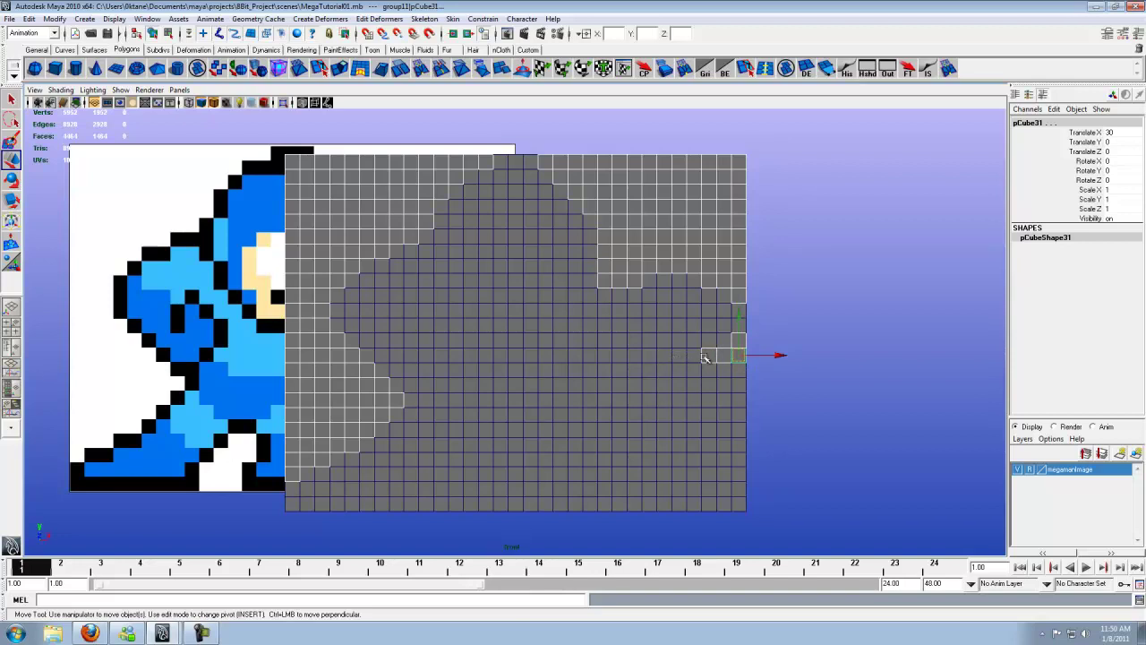
- Marquee-add each row below the arm cannon, down to the wall's bottom-right corner
left_click(636, 357)
left_click_drag(763, 369, 559, 371)
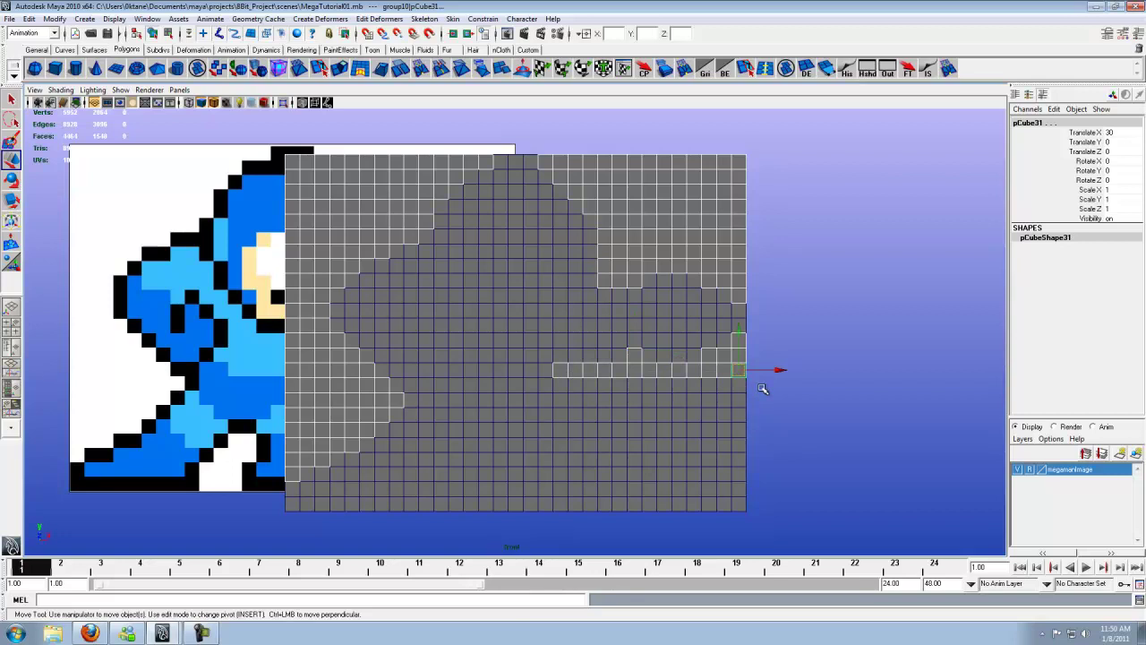
left_click_drag(762, 388, 544, 414, "shift")
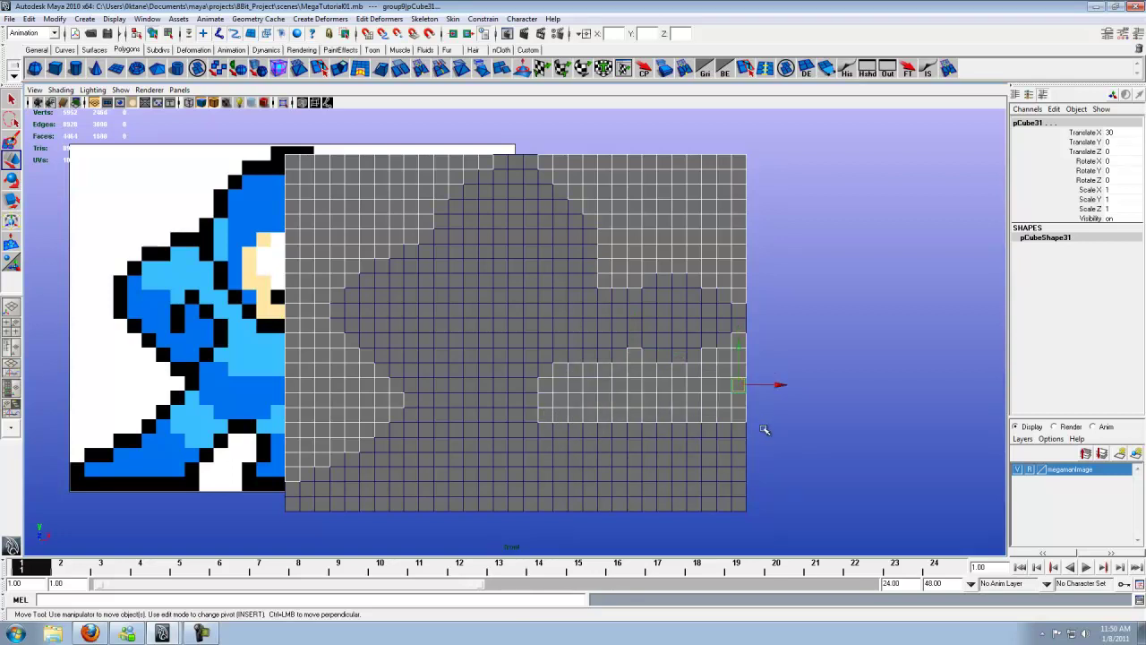
left_click_drag(762, 431, 560, 435, "shift")
left_click_drag(760, 444, 572, 446, "shift")
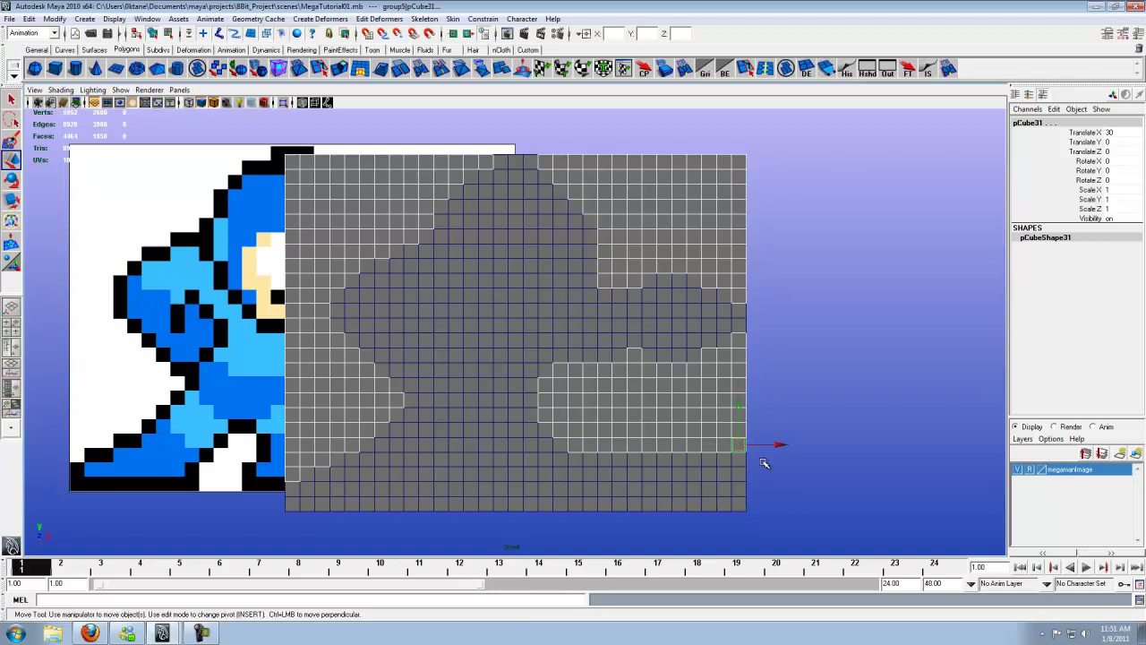
left_click_drag(764, 462, 593, 463, "shift")
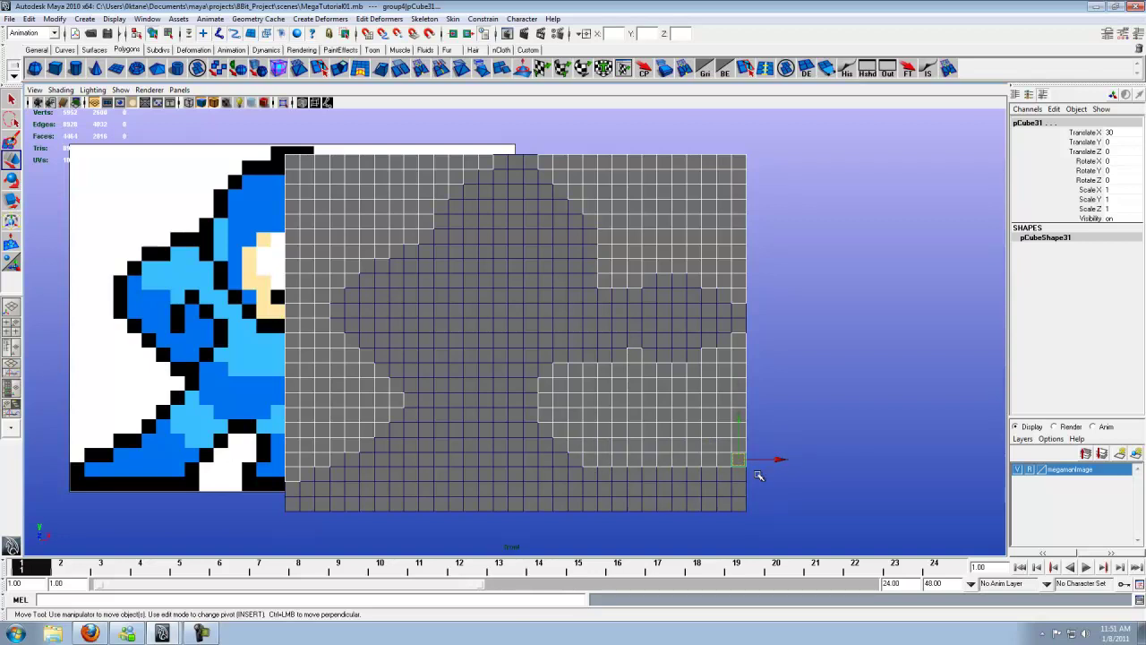
left_click_drag(758, 507, 606, 490, "shift")
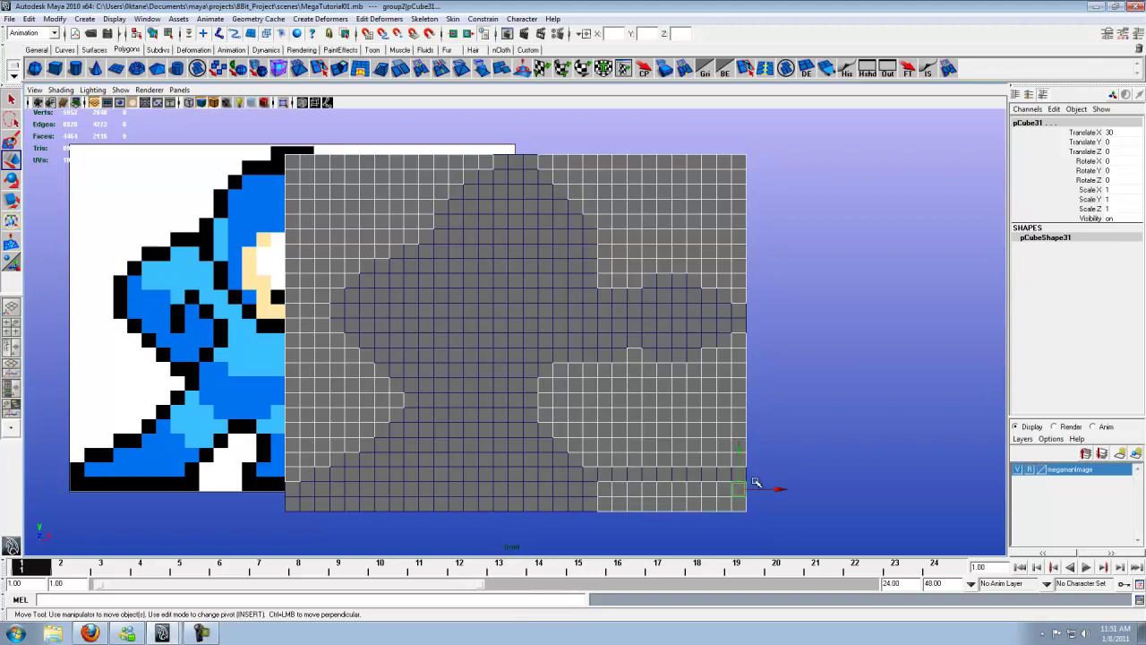
left_click_drag(750, 477, 578, 467, "shift")
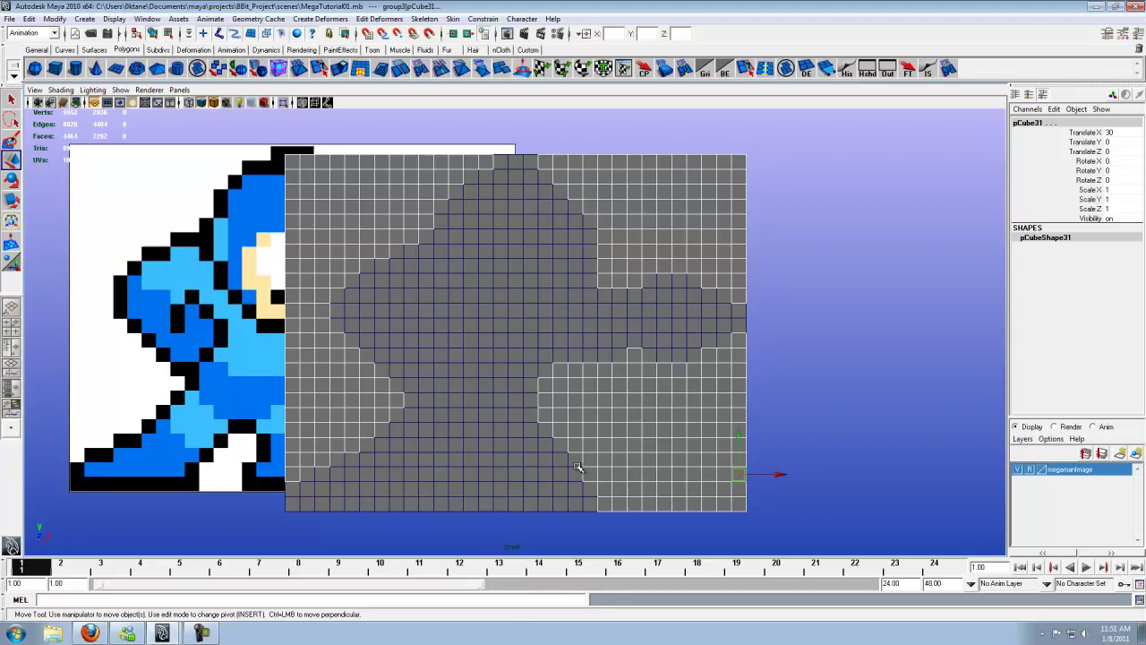
- Delete the leftover cubes between Mega Man's legs, then maximize the perspective view
left_click(575, 460, "shift")
left_click_drag(457, 513, 419, 494)
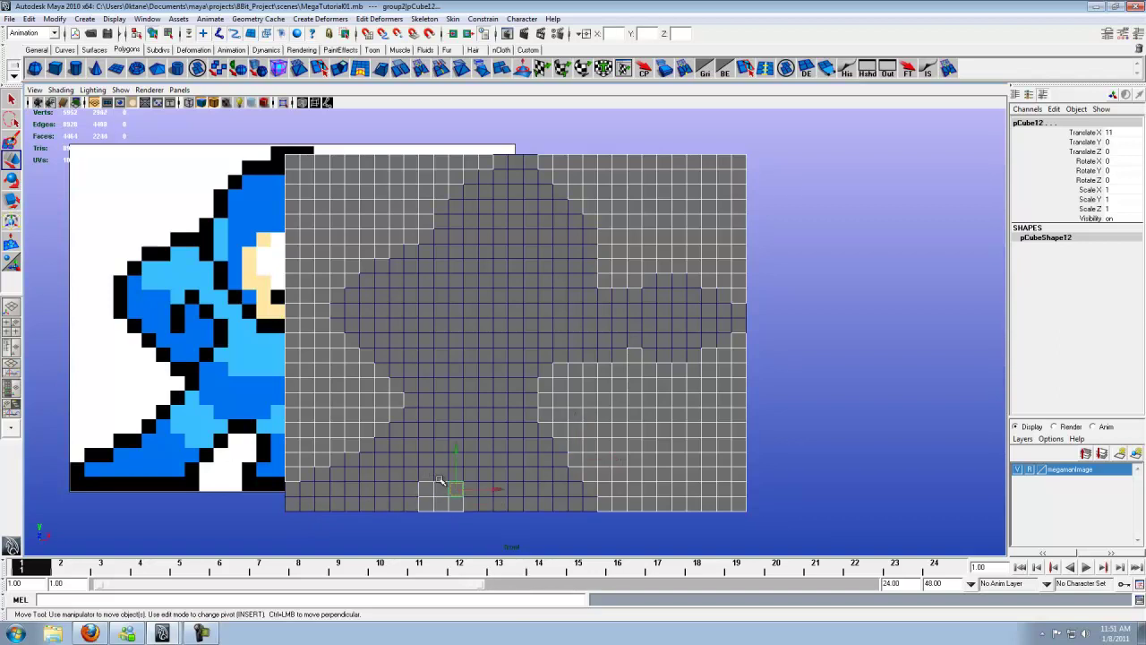
left_click(469, 475)
left_click_drag(463, 461, 464, 448)
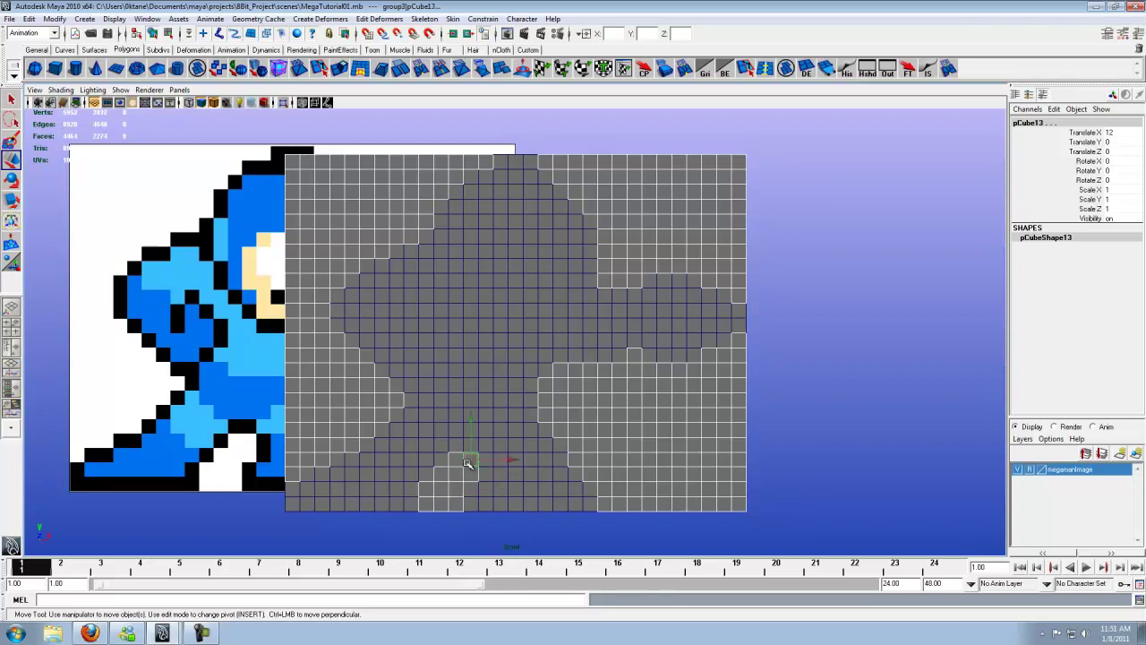
left_click(524, 531)
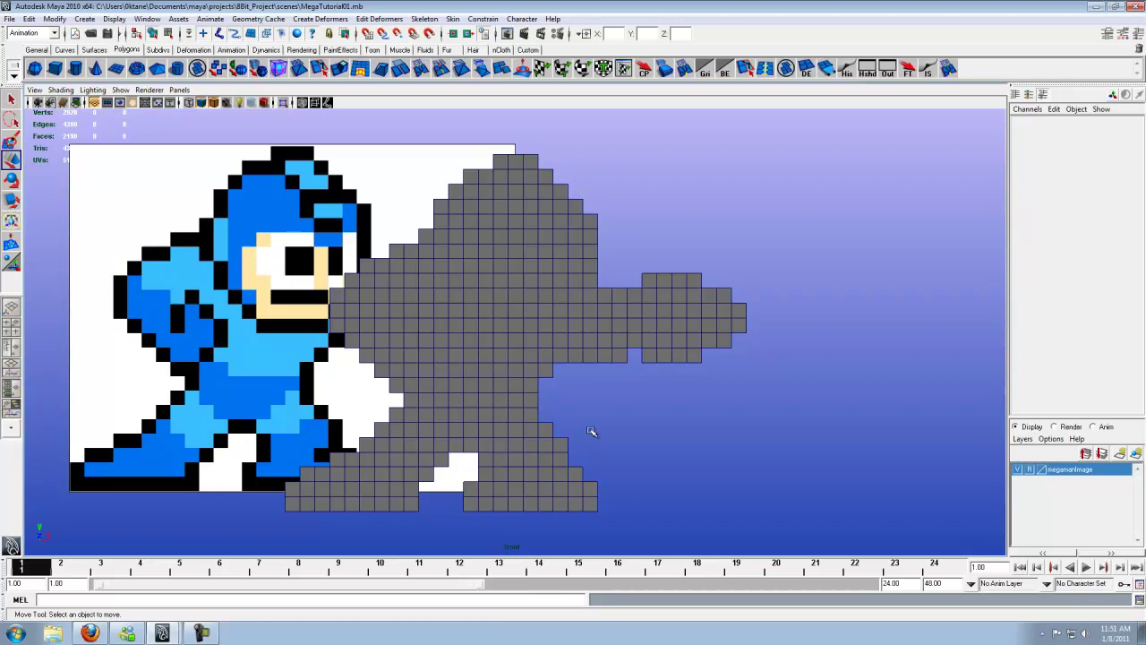
key("space")
key("space")
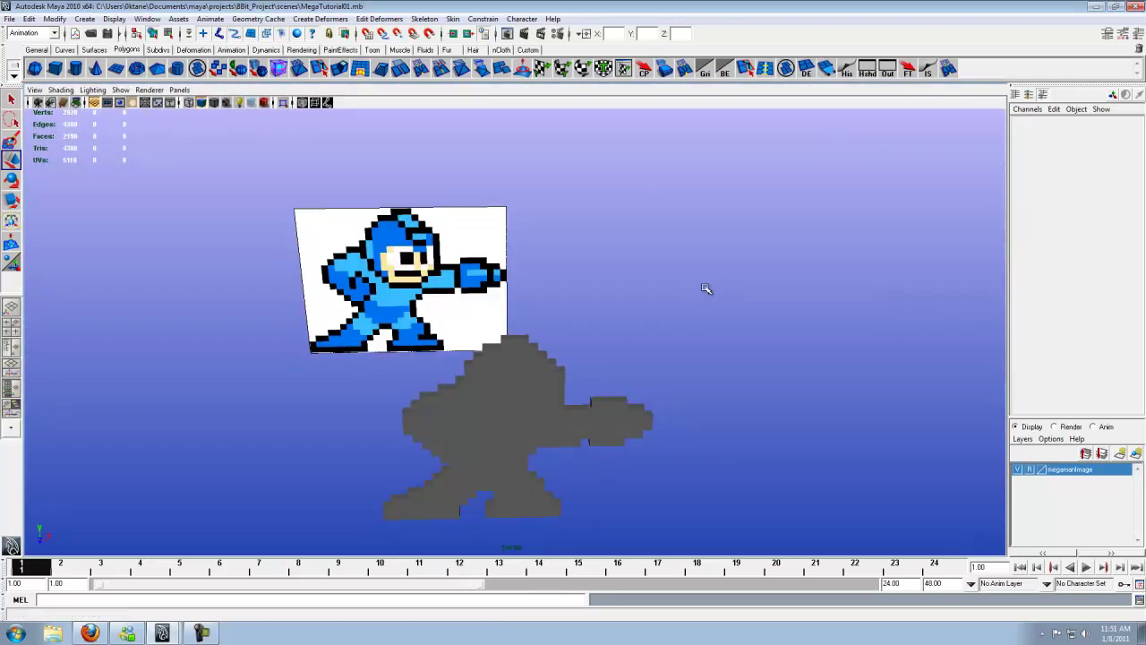
- Orbit the camera to view the blocky grey Mega Man cutout beside the reference image
left_click_drag(617, 296, 576, 345, "alt")
left_click_drag(604, 305, 570, 359, "alt")
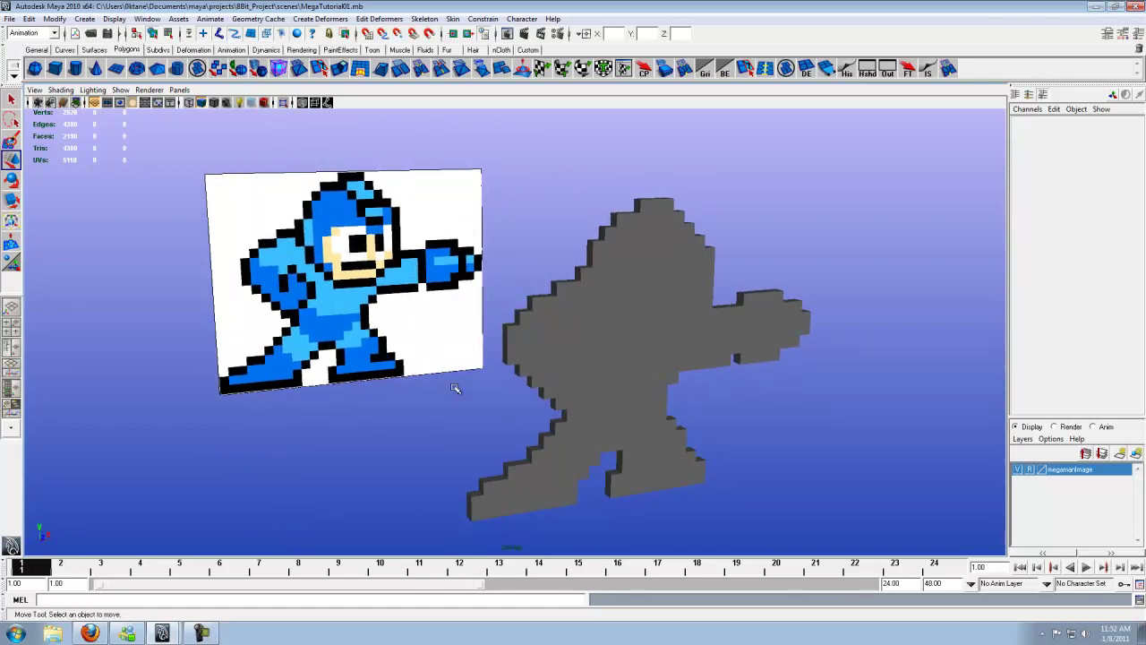